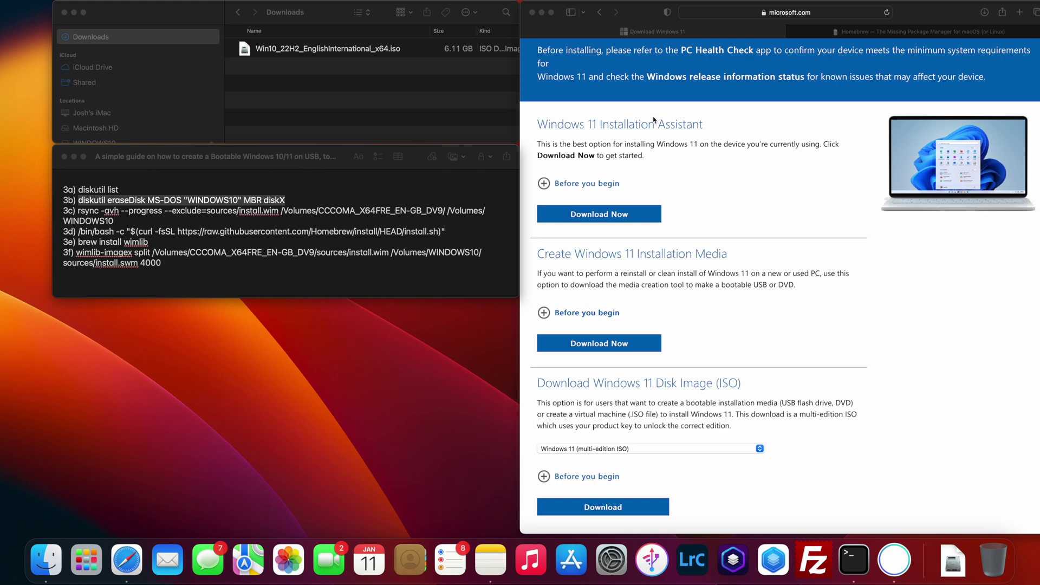
Return to the Windows 11 ISO search results and open Microsoft's Download Windows 11 page.
{"action": "left_click", "coordinate": [720, 172]}
{"action": "left_click", "coordinate": [599, 12]}
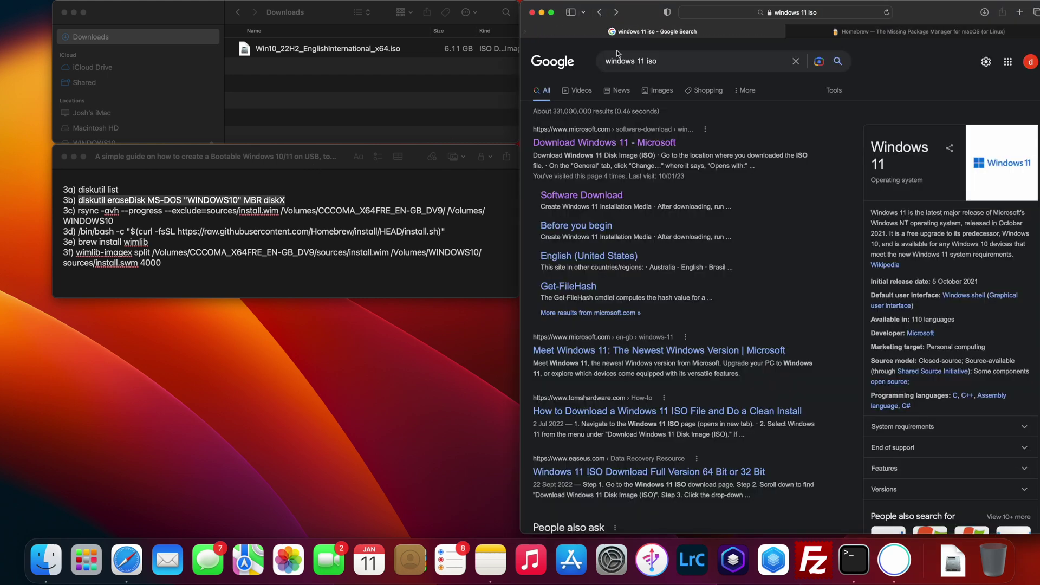
{"action": "left_click", "coordinate": [580, 143]}
Choose Windows 11 (multi-edition ISO) under Select Download and request the download.
{"action": "scroll", "coordinate": [569, 390], "scroll_direction": "down", "scroll_amount": 5}
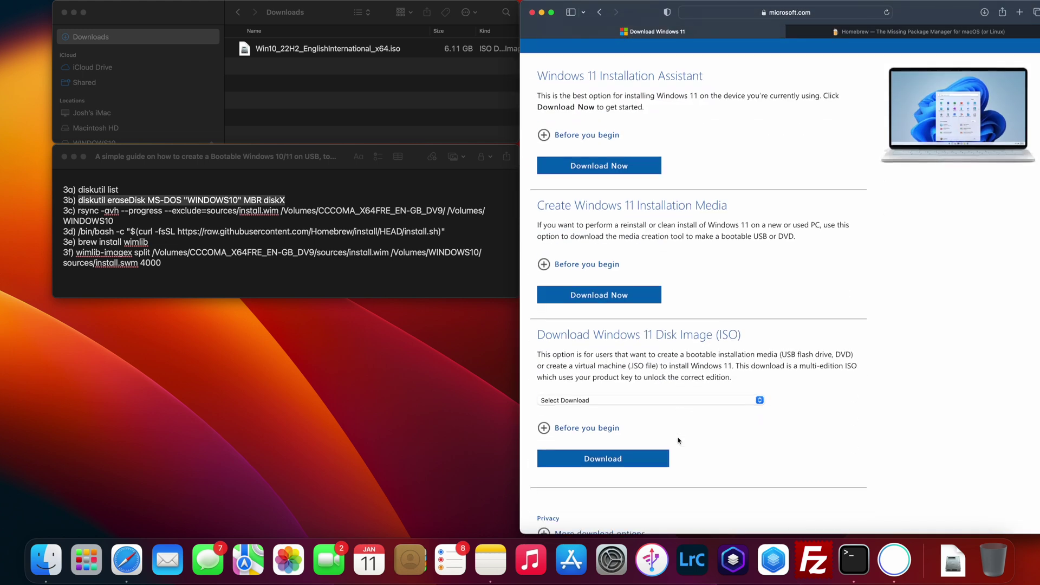
{"action": "scroll", "coordinate": [569, 389], "scroll_direction": "down", "scroll_amount": 2}
{"action": "left_click", "coordinate": [574, 348]}
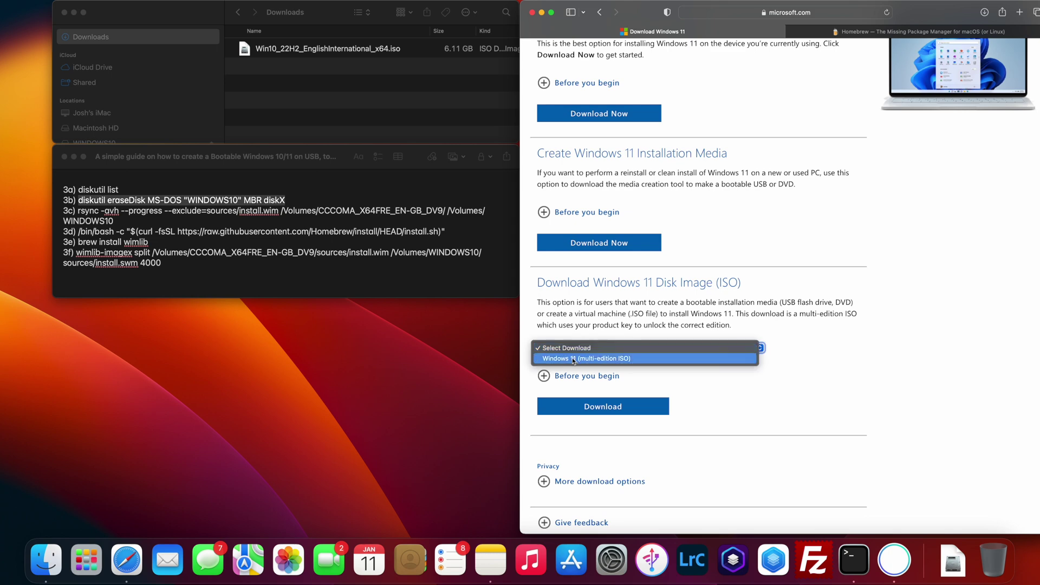
{"action": "left_click", "coordinate": [574, 359]}
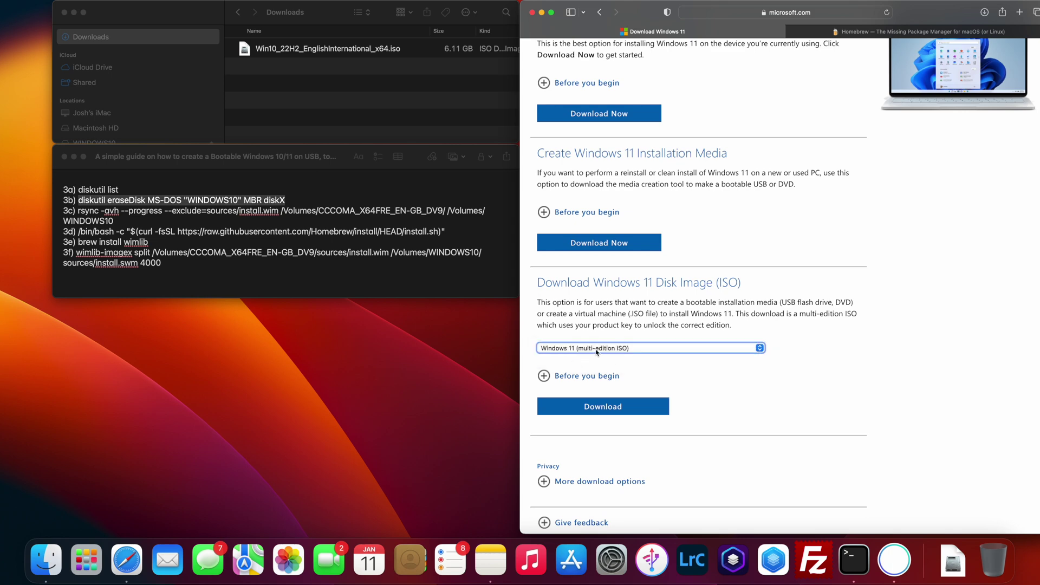
{"action": "scroll", "coordinate": [651, 363], "scroll_direction": "down", "scroll_amount": 2}
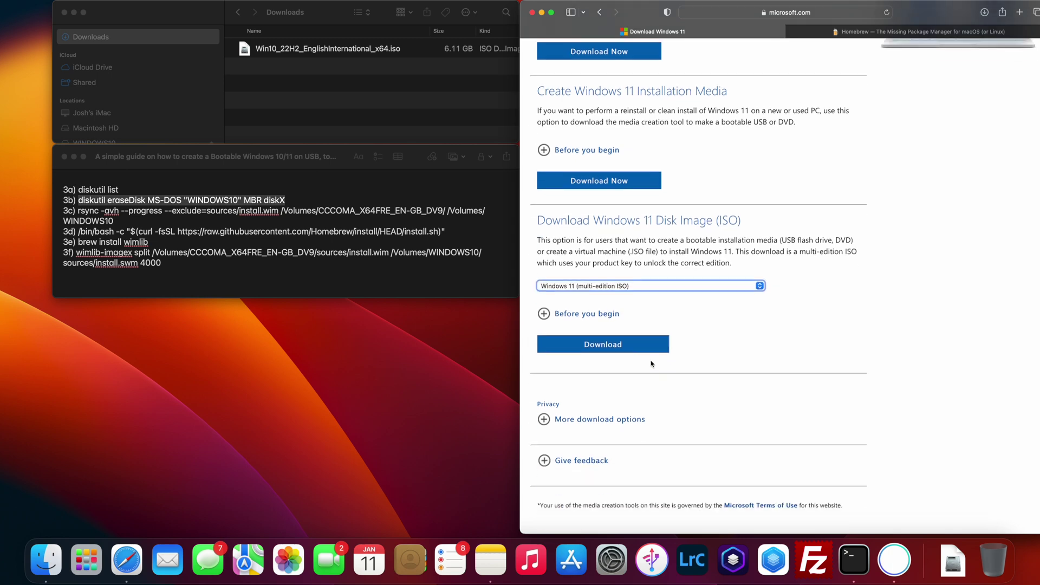
{"action": "left_click", "coordinate": [653, 344]}
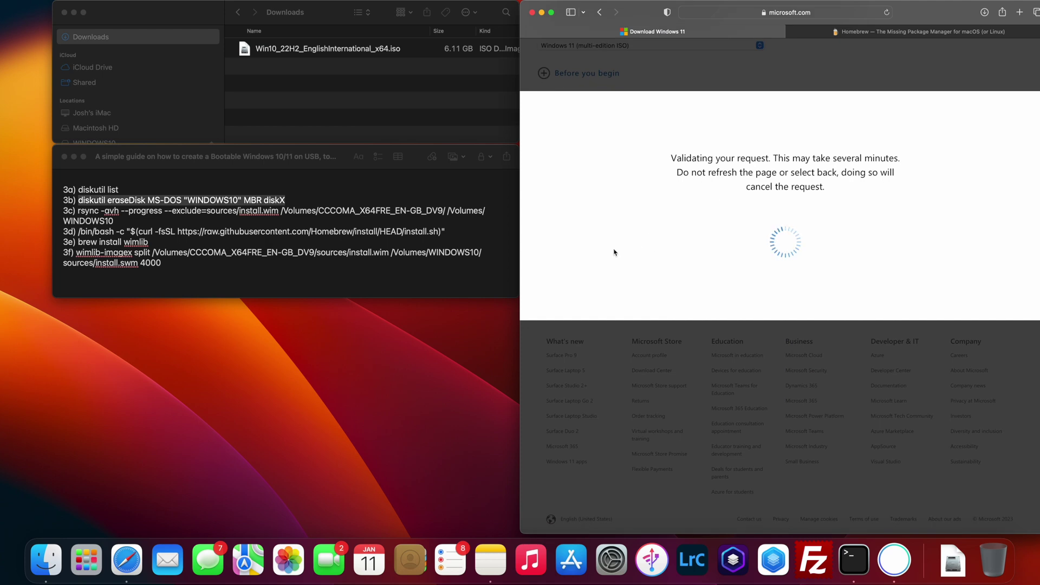
Pick English International as the product language for the multi-edition ISO.
{"action": "scroll", "coordinate": [574, 271], "scroll_direction": "up", "scroll_amount": 2}
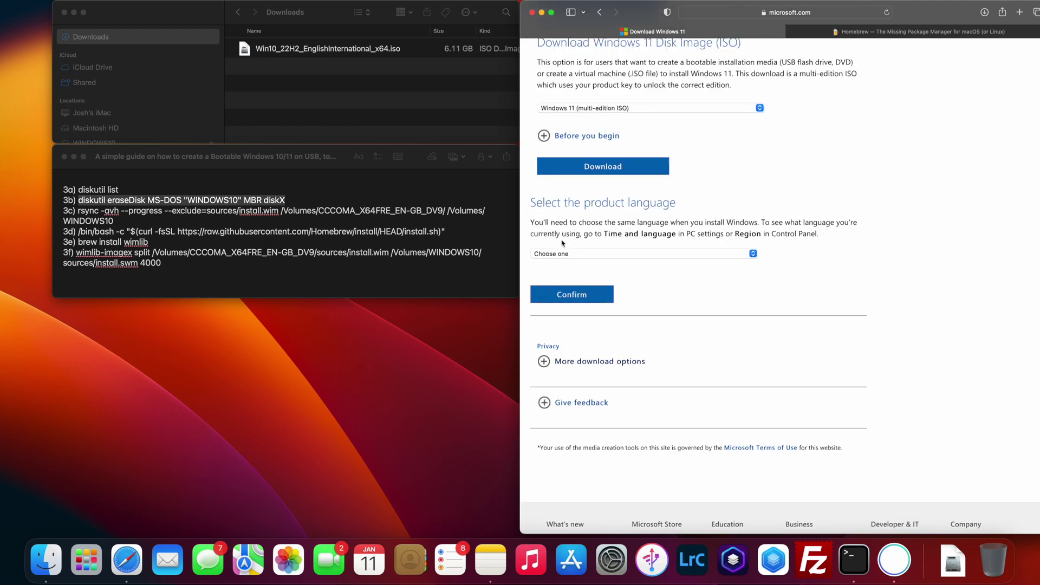
{"action": "left_click", "coordinate": [572, 254]}
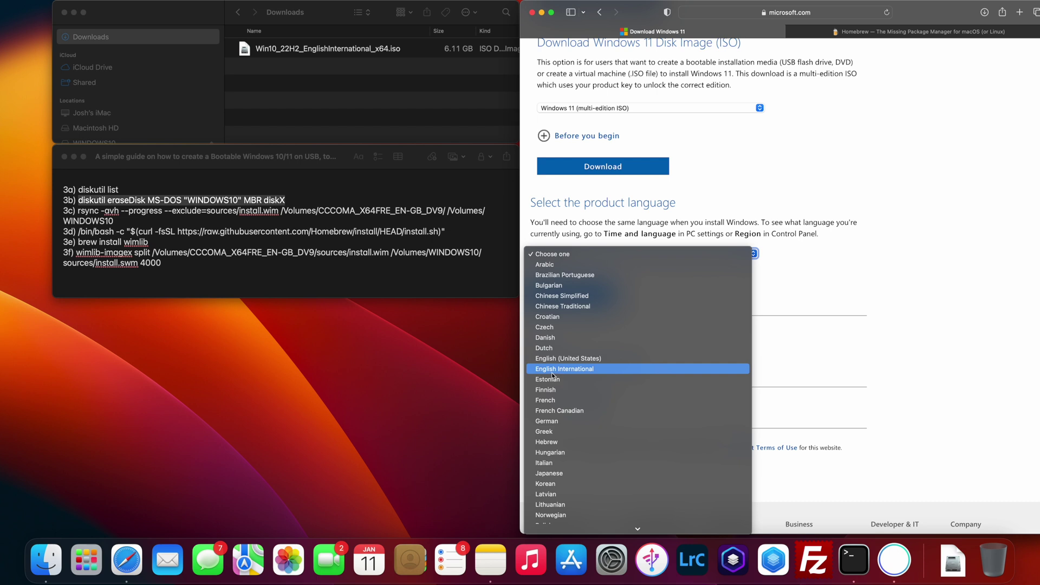
{"action": "left_click", "coordinate": [867, 299]}
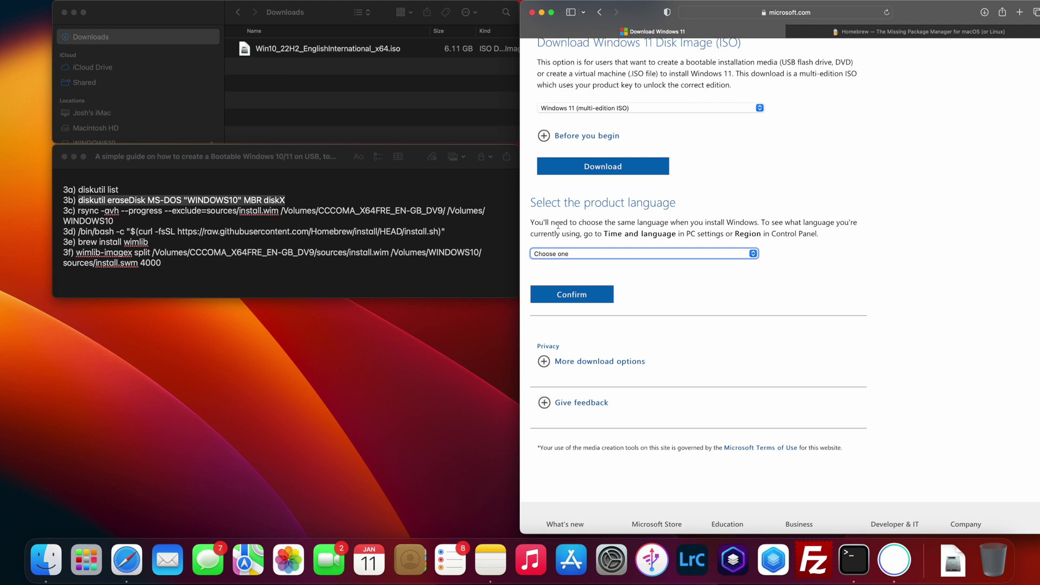
{"action": "left_click", "coordinate": [583, 254]}
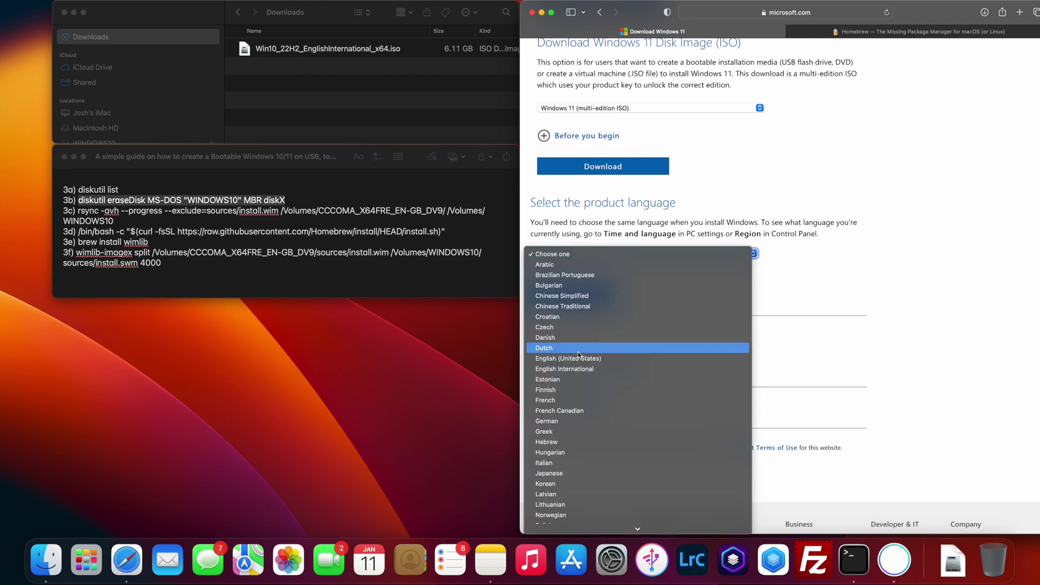
{"action": "left_click", "coordinate": [580, 370]}
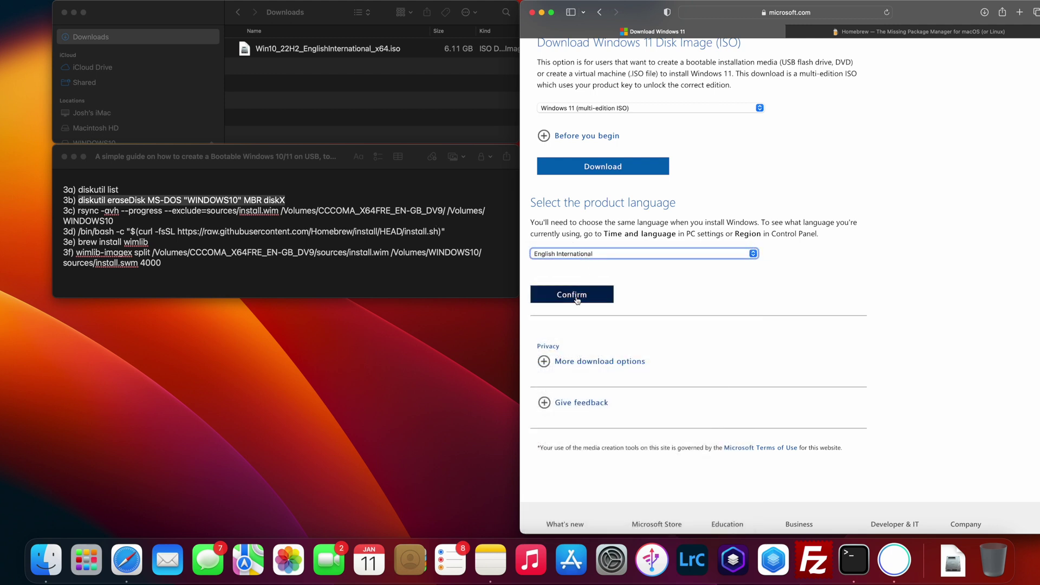
{"action": "scroll", "coordinate": [753, 191], "scroll_direction": "up", "scroll_amount": 5}
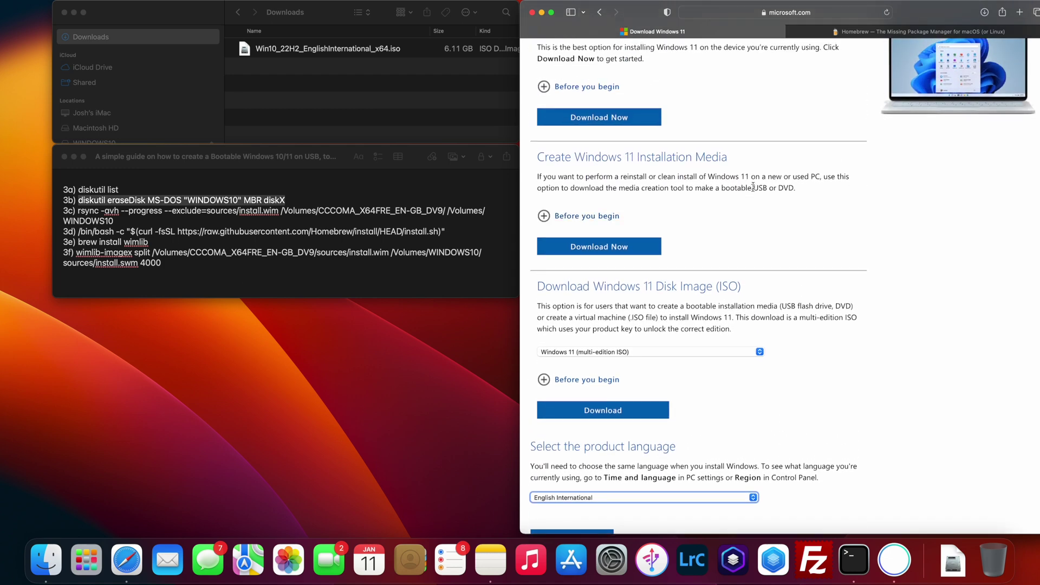
{"action": "scroll", "coordinate": [753, 187], "scroll_direction": "up", "scroll_amount": 5}
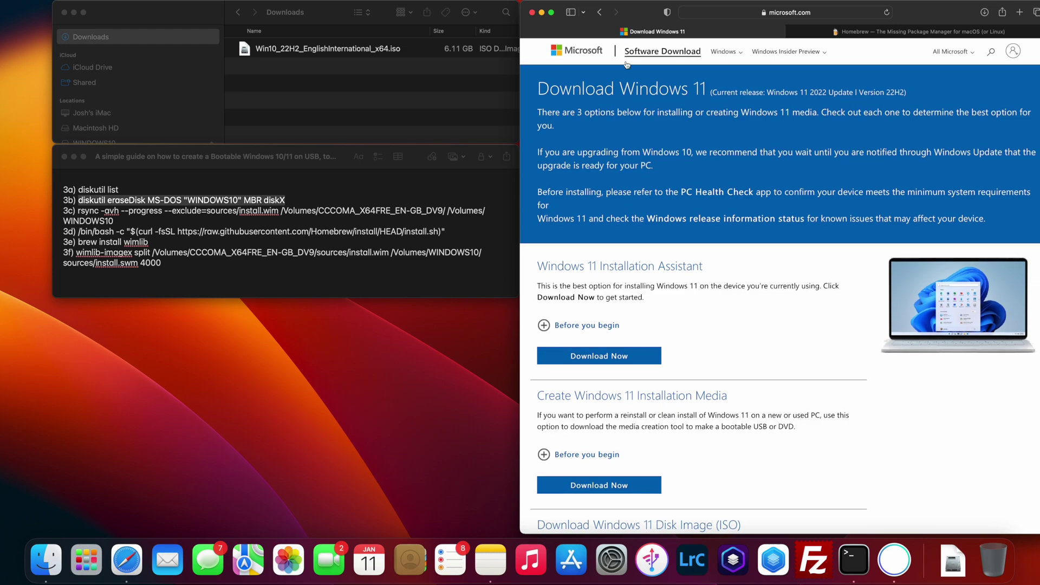
Launch Terminal from Launchpad by searching 'termi', and enlarge it to fill the left half.
{"action": "left_click", "coordinate": [393, 176]}
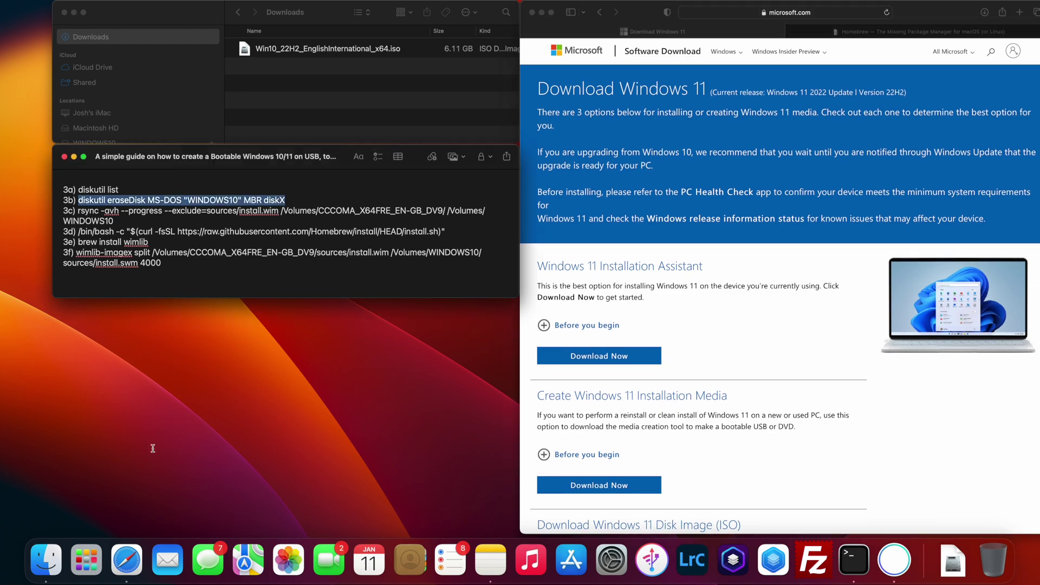
{"action": "left_click", "coordinate": [90, 552]}
{"action": "type", "text": "termi"}
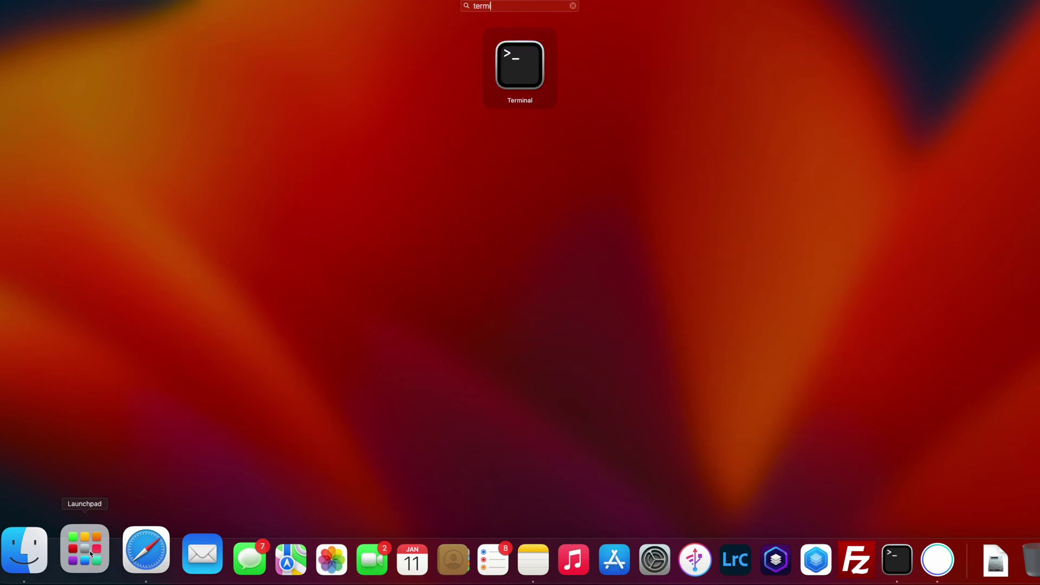
{"action": "left_click", "coordinate": [541, 39]}
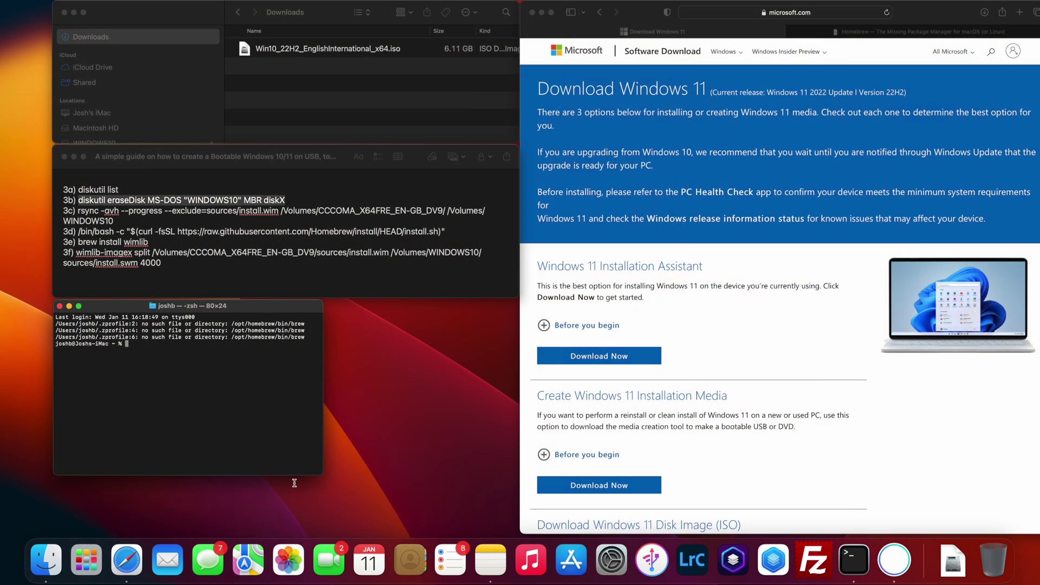
{"action": "left_click_drag", "start_coordinate": [323, 475], "coordinate": [519, 534]}
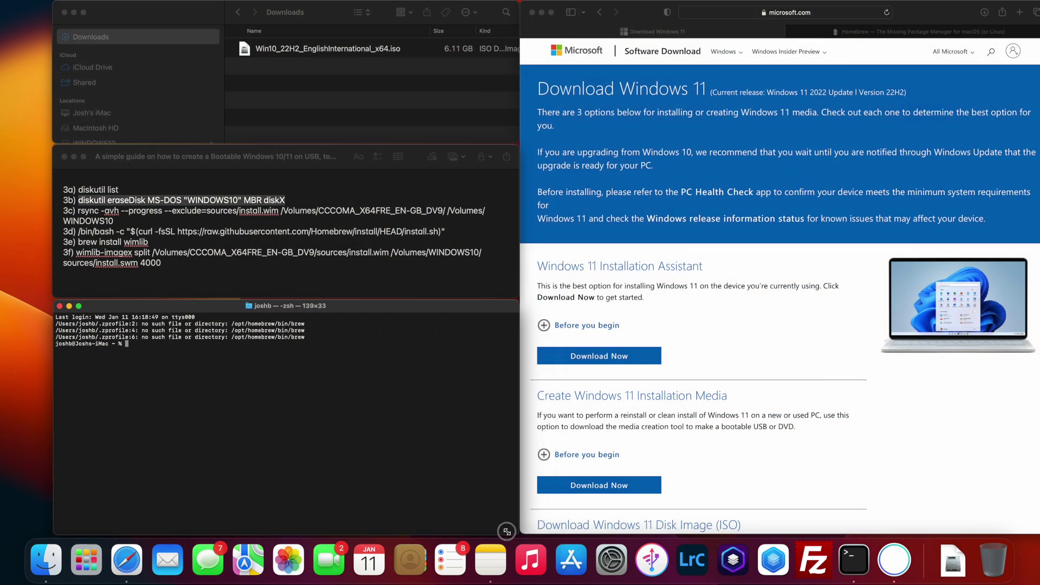
Select the diskutil list command from the guide's 3a–3f command block in Notes.
{"action": "left_click", "coordinate": [111, 187]}
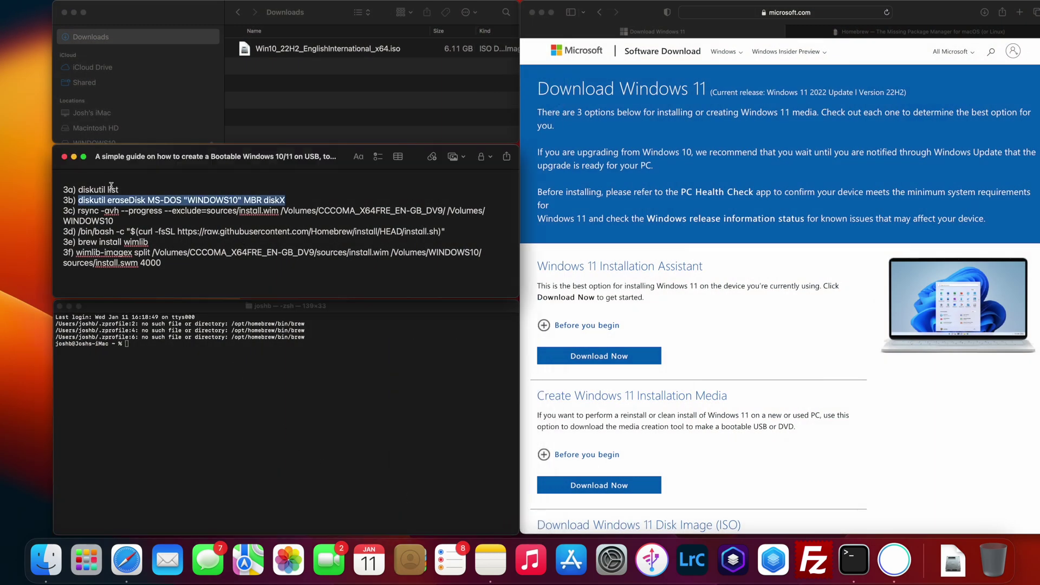
{"action": "left_click_drag", "start_coordinate": [128, 189], "coordinate": [80, 189]}
{"action": "key", "text": "super+c"}
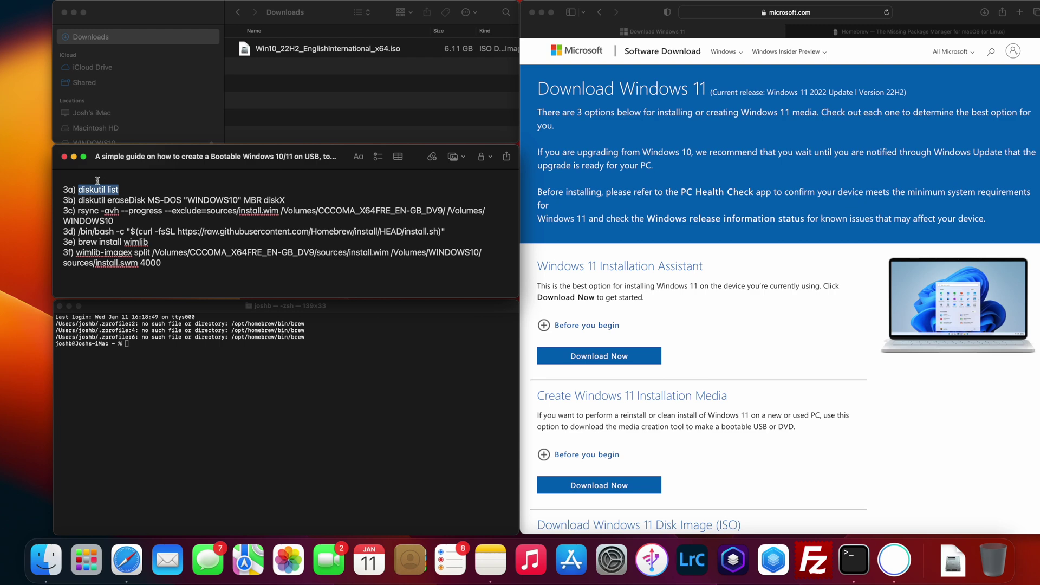
{"action": "left_click", "coordinate": [131, 189]}
{"action": "left_click_drag", "start_coordinate": [63, 189], "coordinate": [239, 266]}
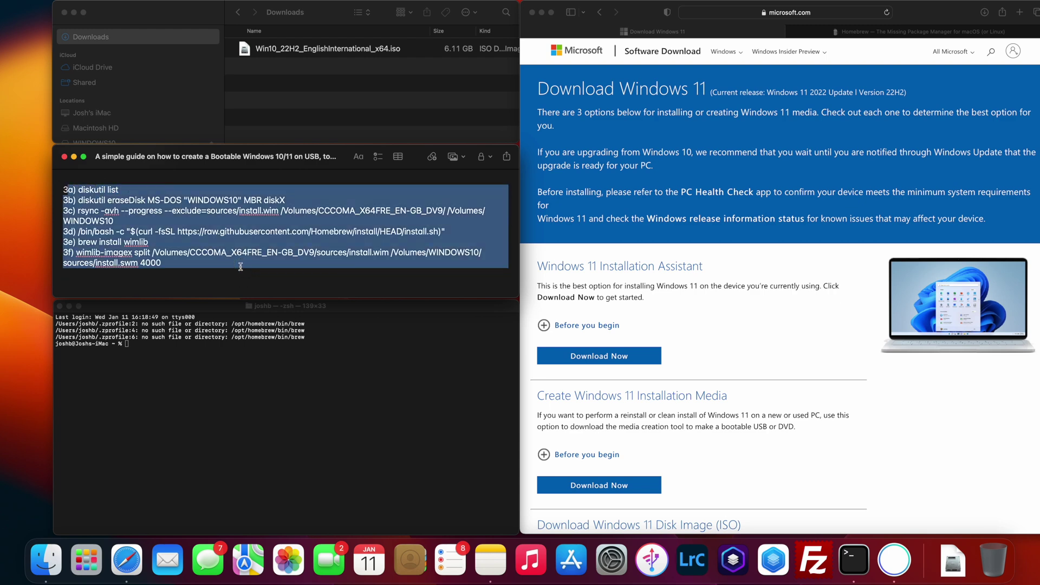
{"action": "left_click", "coordinate": [239, 266]}
{"action": "left_click", "coordinate": [199, 354]}
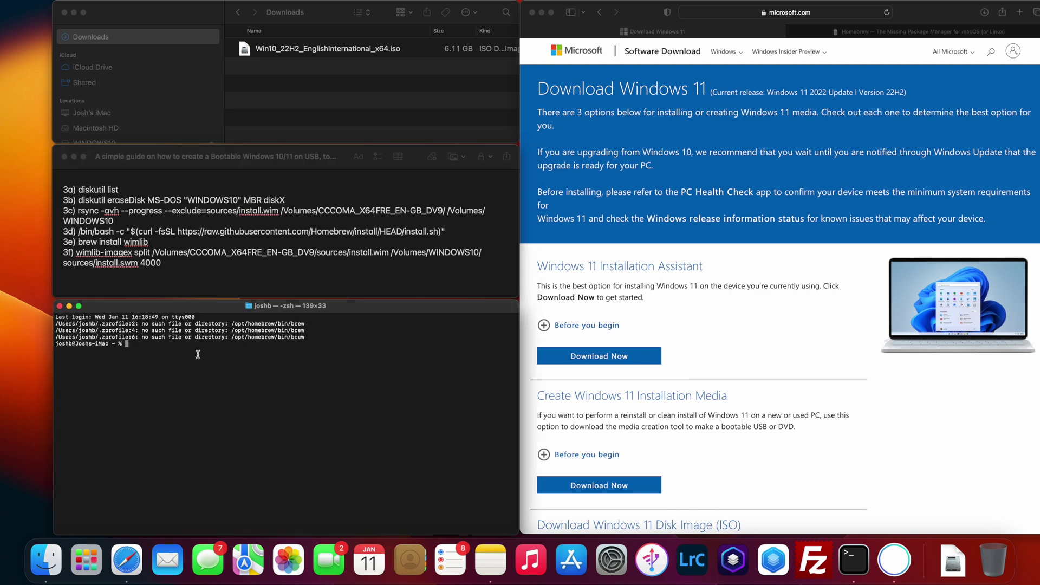
Run diskutil list, pinpoint the 62.1 GB WINDOWS10 drive as disk4, and select line 3b's eraseDisk command.
{"action": "key", "text": "super+v"}
{"action": "key", "text": "Return"}
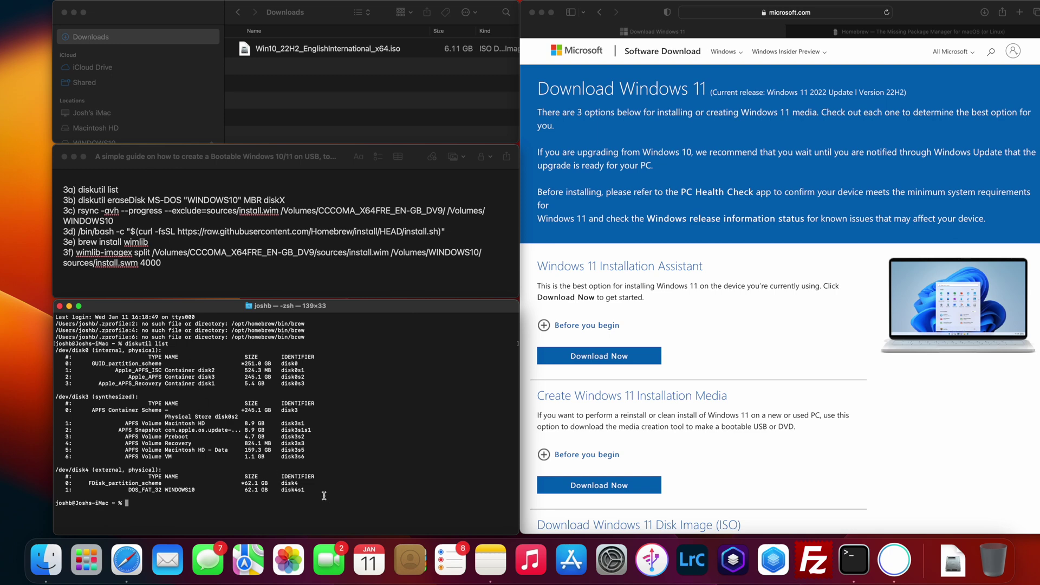
{"action": "left_click_drag", "start_coordinate": [313, 490], "coordinate": [57, 472]}
{"action": "left_click", "coordinate": [107, 473]}
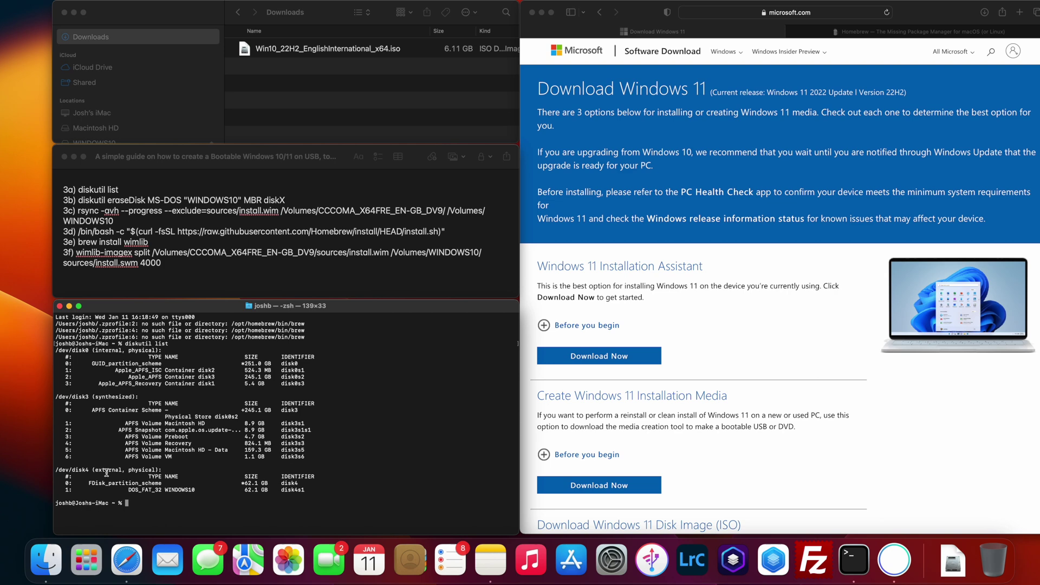
{"action": "left_click", "coordinate": [268, 482]}
{"action": "left_click_drag", "start_coordinate": [282, 476], "coordinate": [298, 482]}
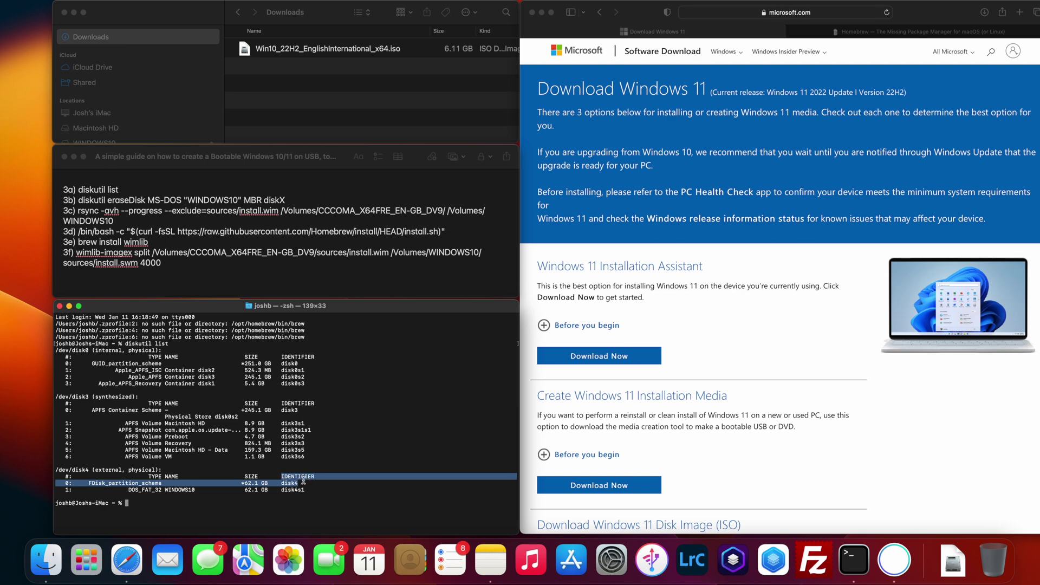
{"action": "left_click", "coordinate": [297, 483]}
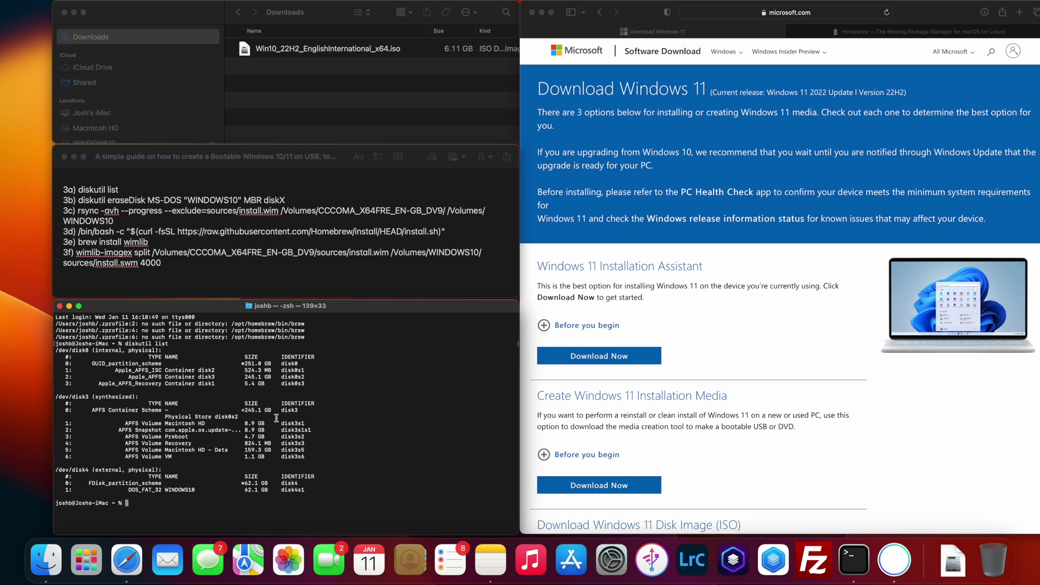
{"action": "left_click", "coordinate": [256, 228]}
{"action": "mouse_move", "coordinate": [286, 202]}
{"action": "left_mouse_down"}
{"action": "mouse_move", "coordinate": [123, 190]}
{"action": "mouse_move", "coordinate": [78, 200]}
{"action": "left_mouse_up"}
{"action": "key", "text": "super+c"}
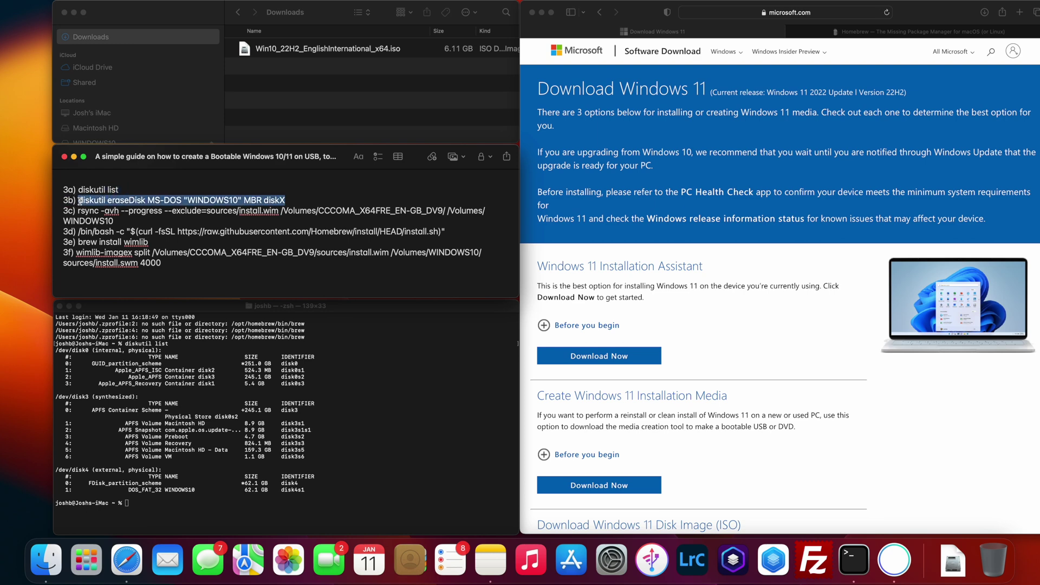
Paste the eraseDisk command, change diskX to disk4, and run it to format WINDOWS10 as MBR MS-DOS FAT.
{"action": "left_click", "coordinate": [152, 510]}
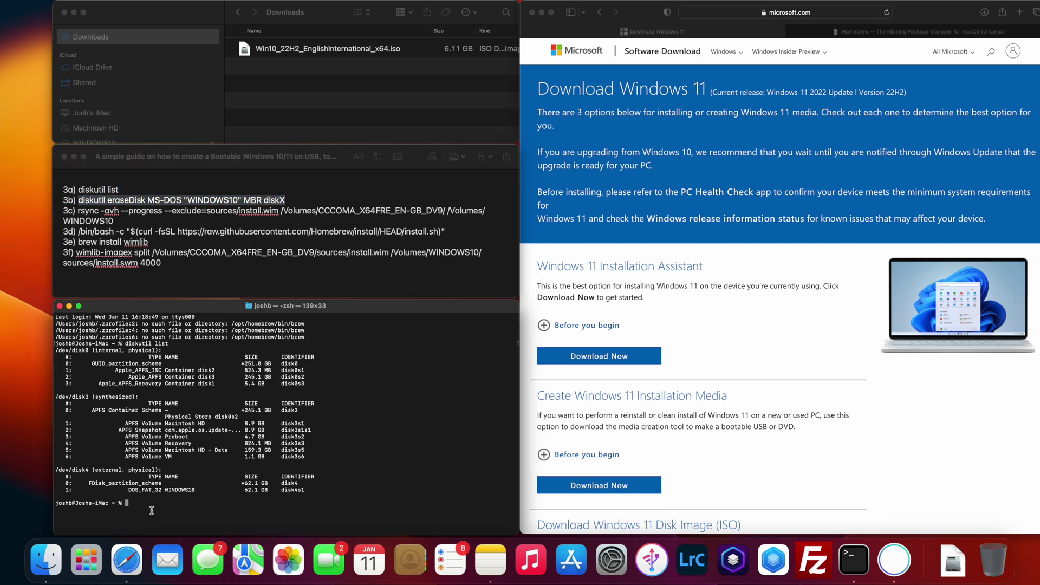
{"action": "key", "text": "super+v"}
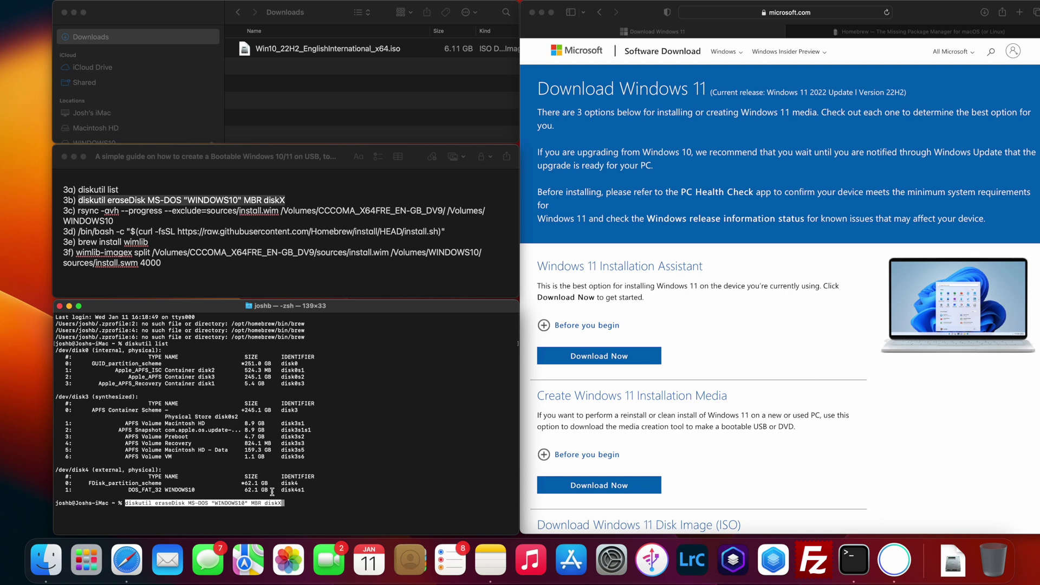
{"action": "key", "text": "Right"}
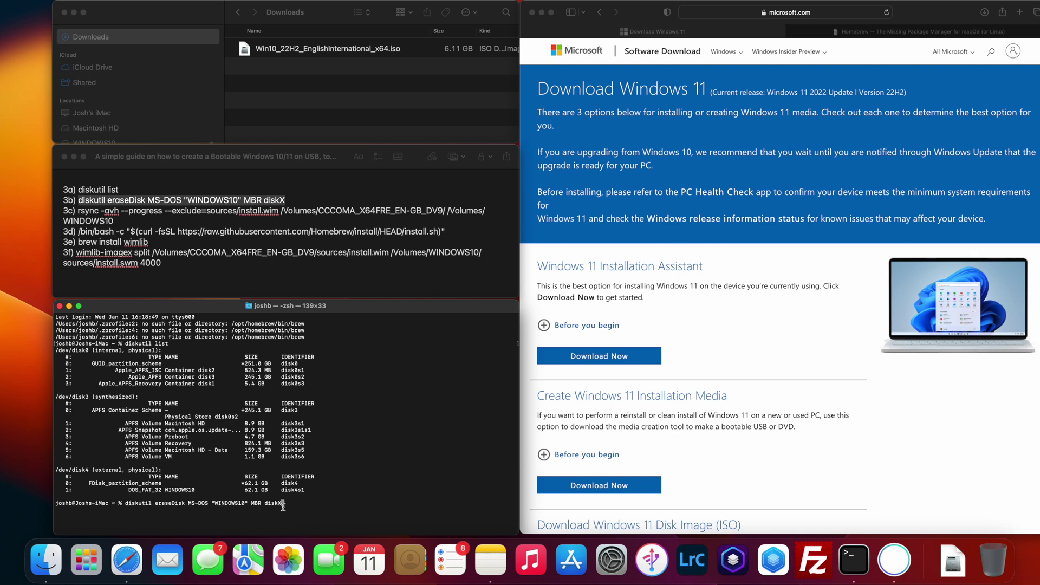
{"action": "key", "text": "BackSpace"}
{"action": "type", "text": "4"}
{"action": "double_click", "coordinate": [280, 483]}
{"action": "left_click", "coordinate": [289, 503]}
{"action": "left_click_drag", "start_coordinate": [125, 503], "coordinate": [284, 504]}
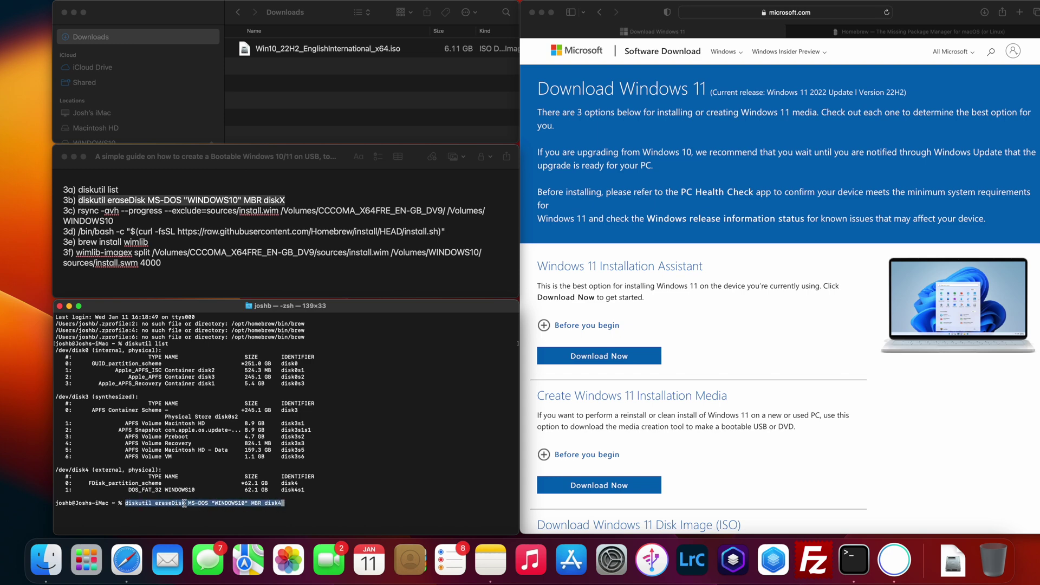
{"action": "left_click", "coordinate": [243, 503]}
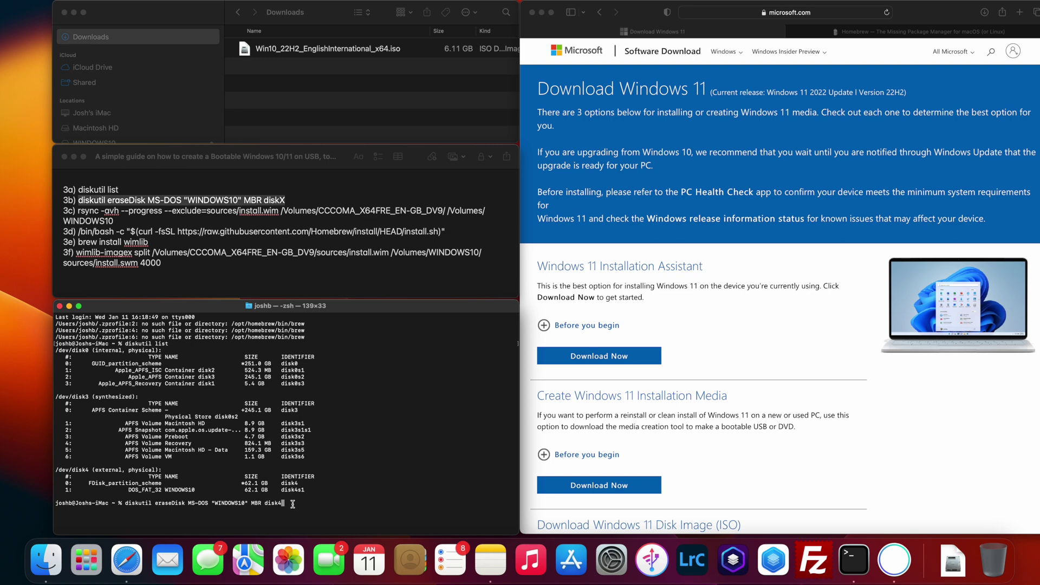
{"action": "key", "text": "Return"}
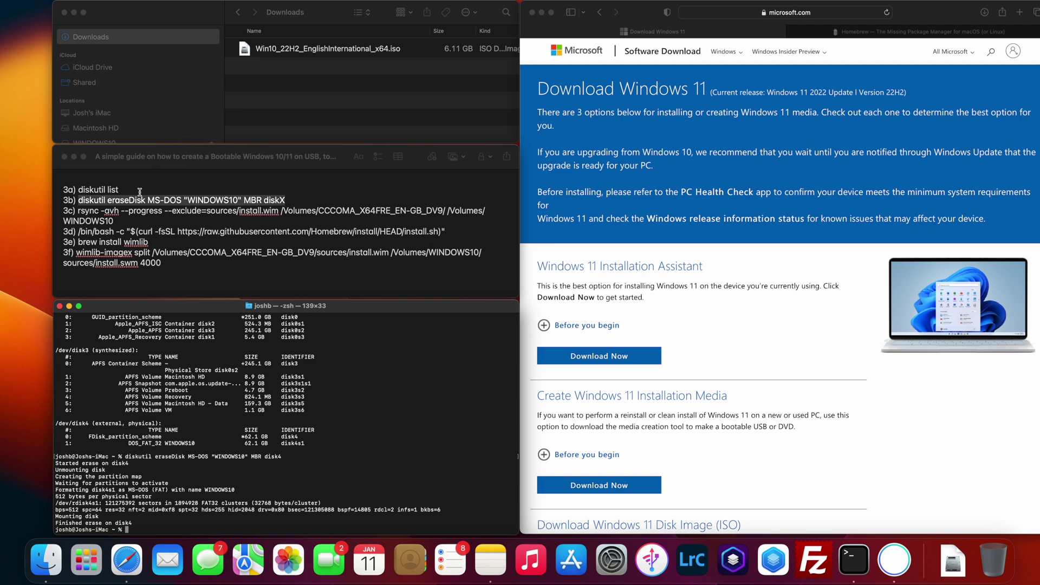
{"action": "left_click", "coordinate": [126, 217]}
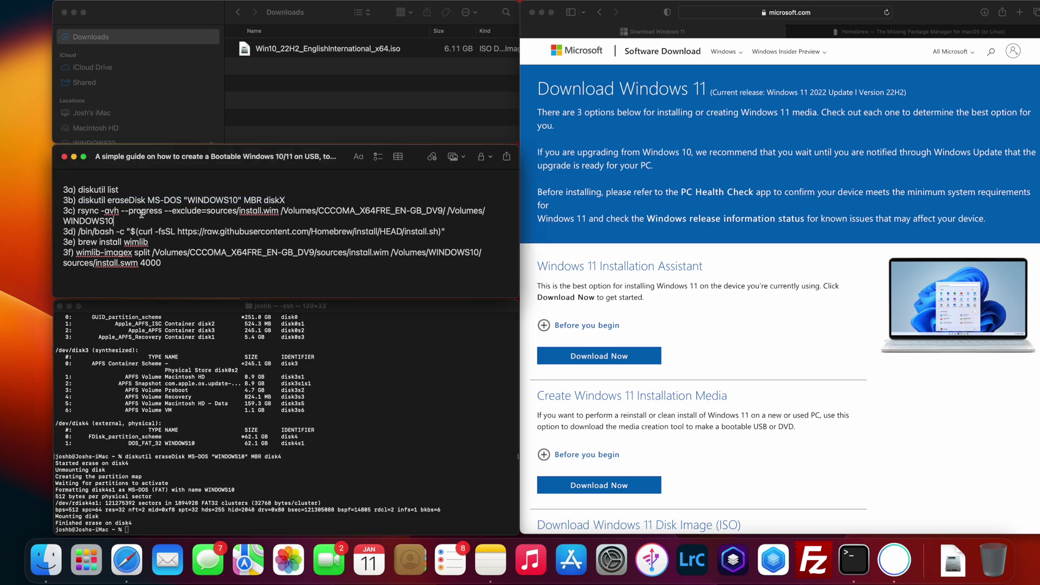
{"action": "left_click", "coordinate": [275, 94]}
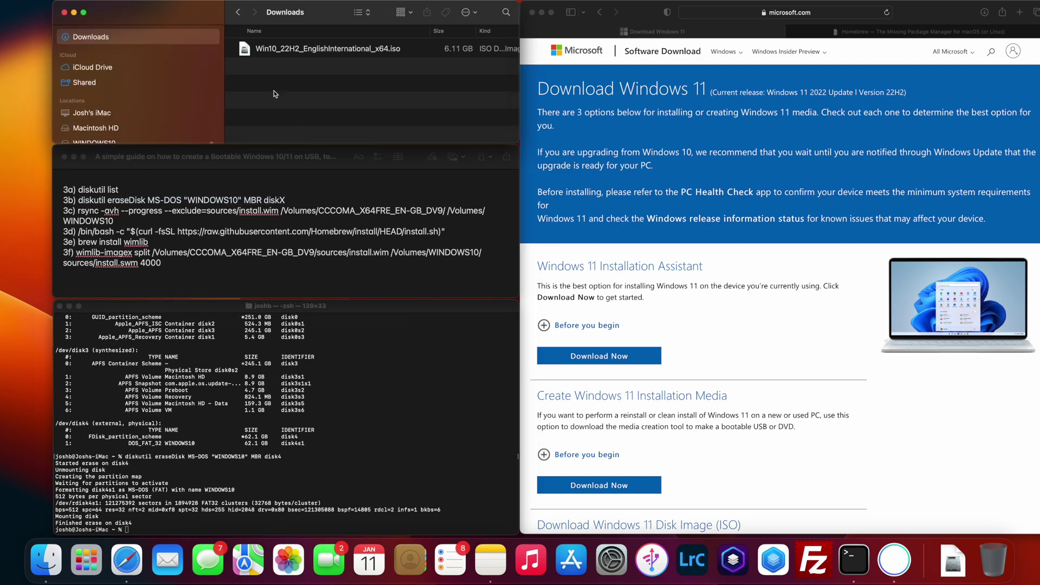
{"action": "left_click", "coordinate": [292, 52]}
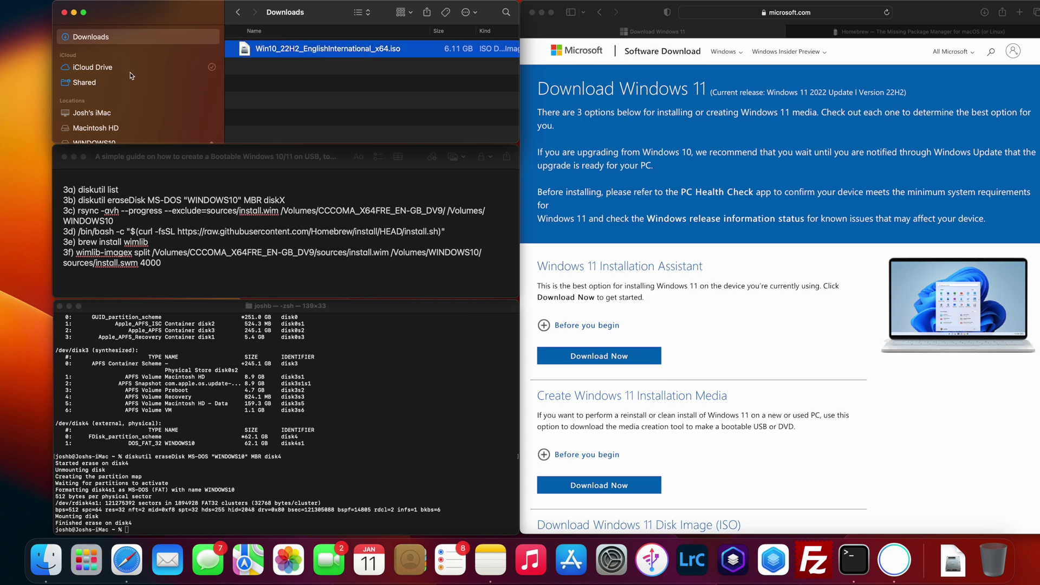
{"action": "scroll", "coordinate": [132, 75], "scroll_direction": "down", "scroll_amount": 3}
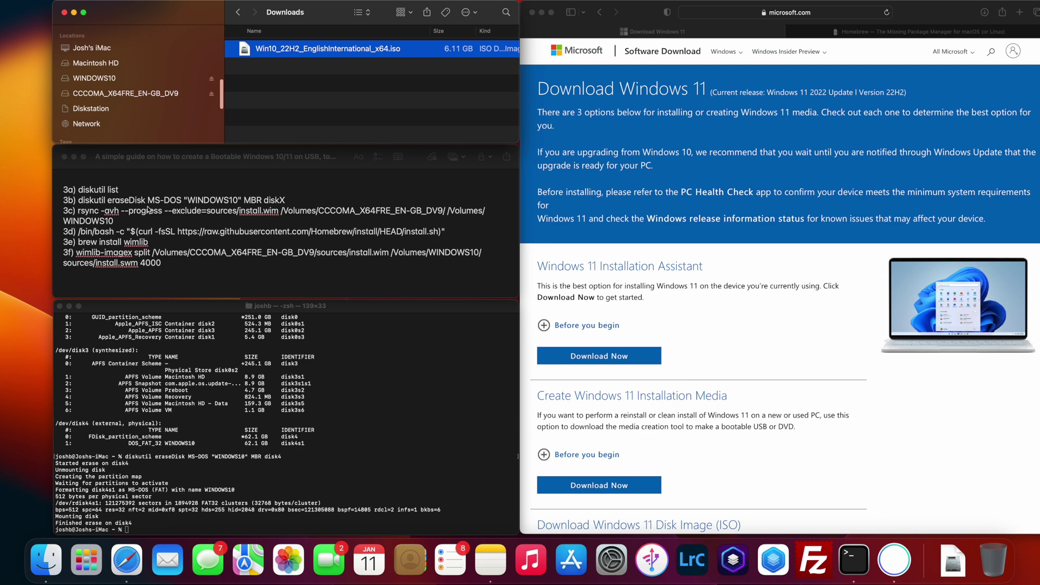
{"action": "left_click", "coordinate": [114, 215]}
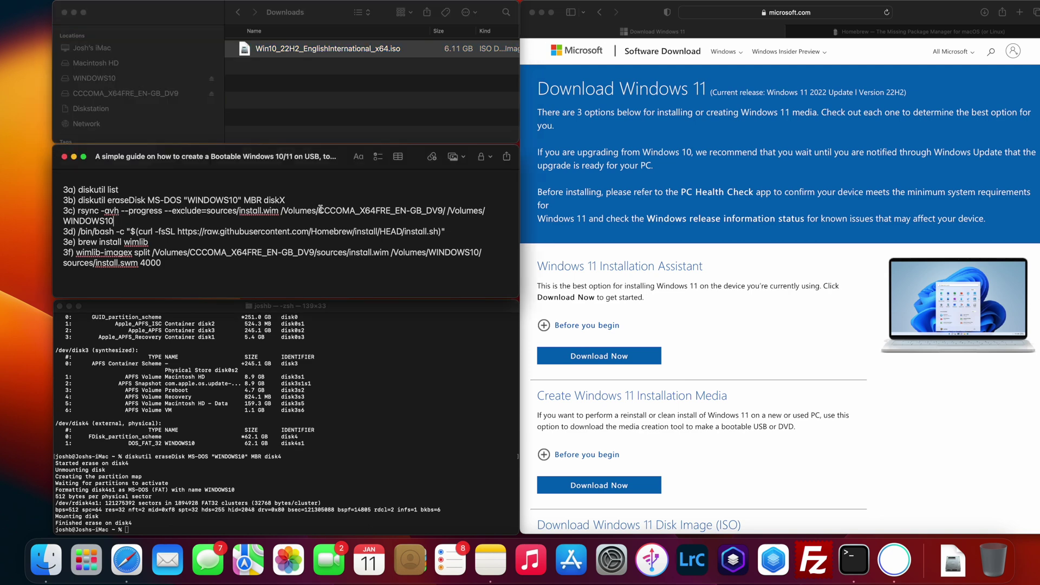
{"action": "left_click_drag", "start_coordinate": [318, 210], "coordinate": [444, 210]}
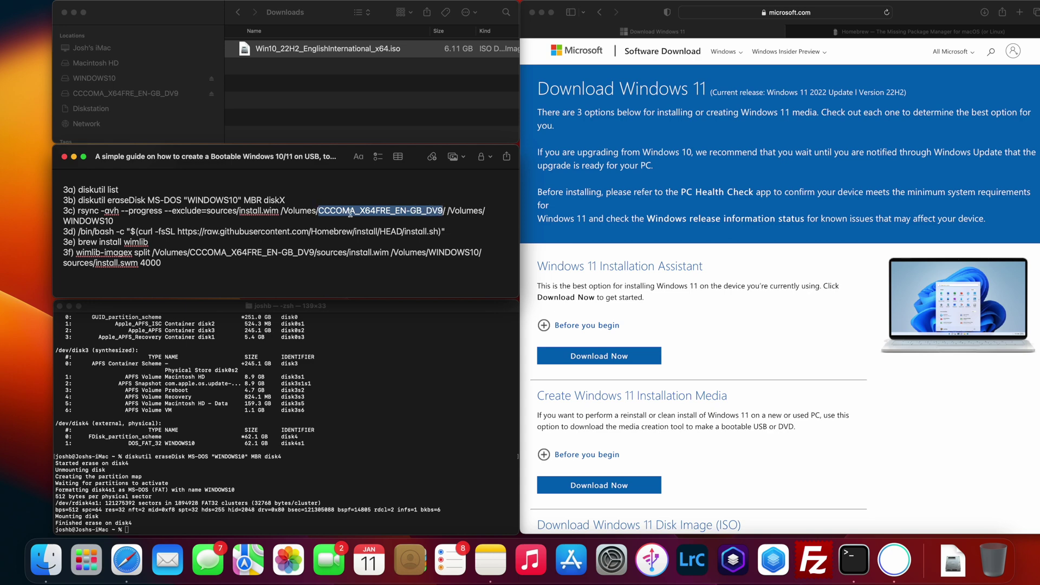
{"action": "left_click", "coordinate": [176, 97]}
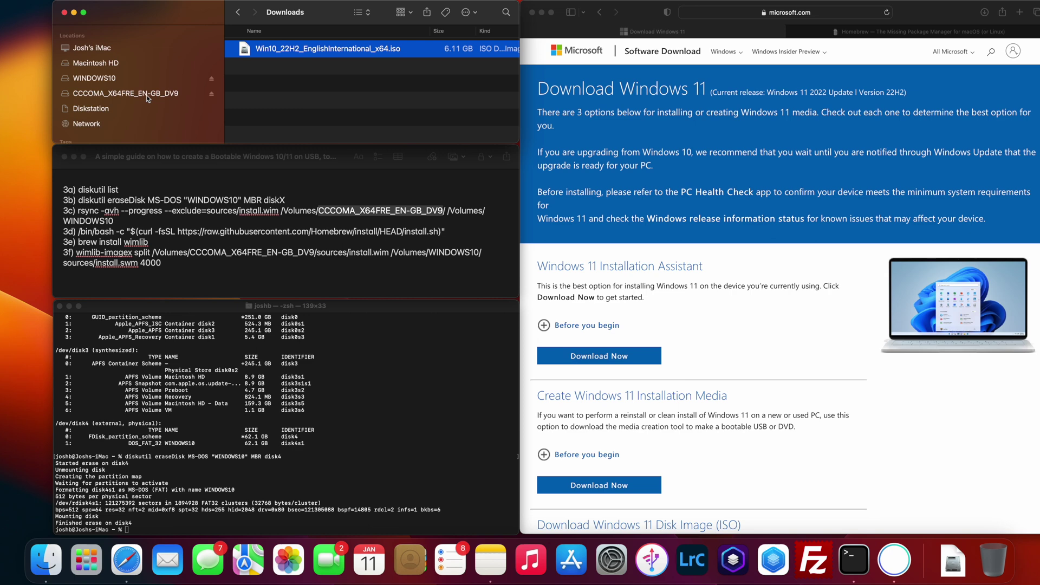
{"action": "left_click", "coordinate": [425, 219]}
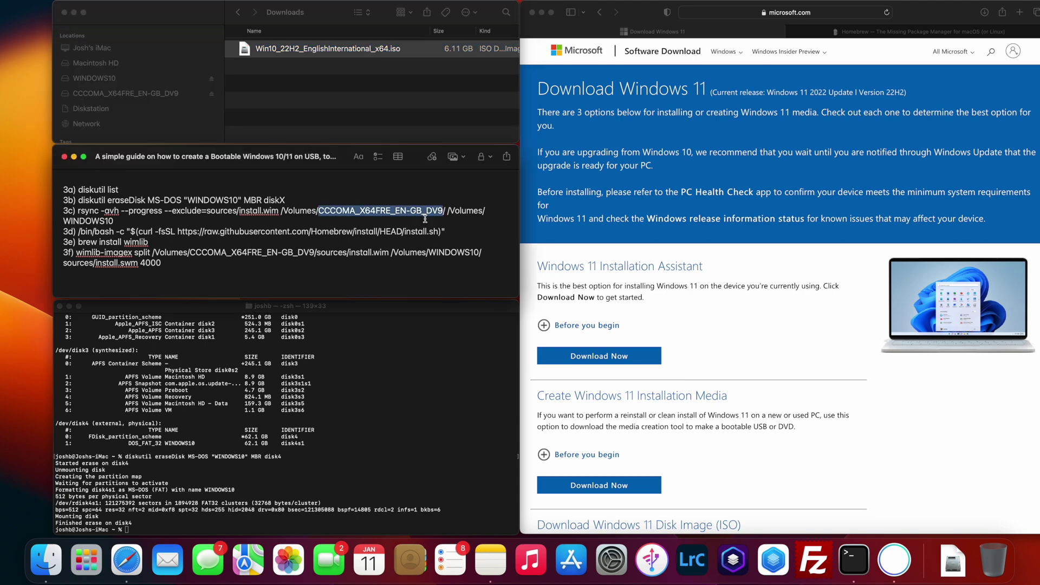
{"action": "left_click", "coordinate": [422, 214]}
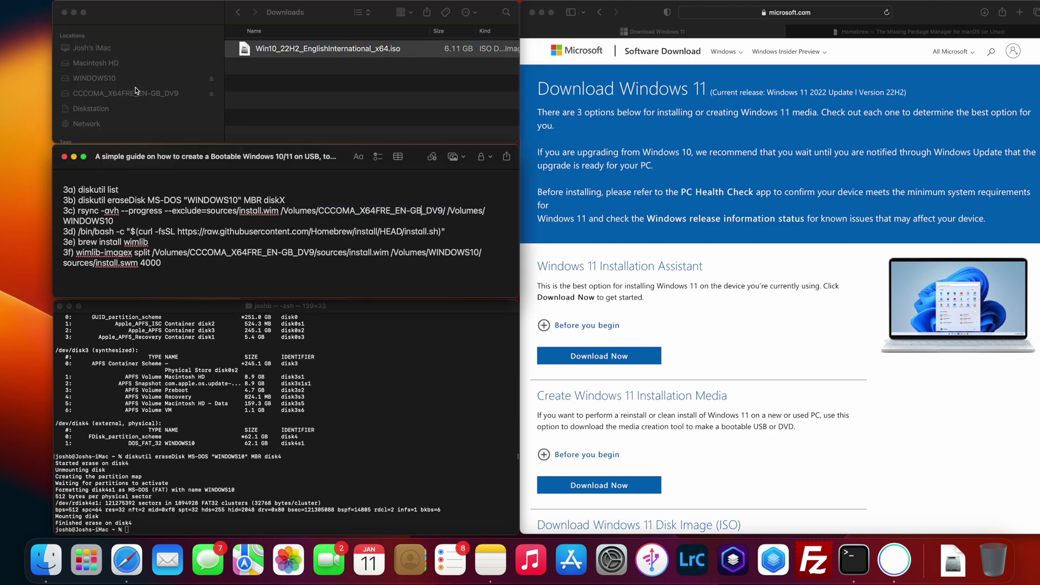
{"action": "left_click", "coordinate": [118, 97]}
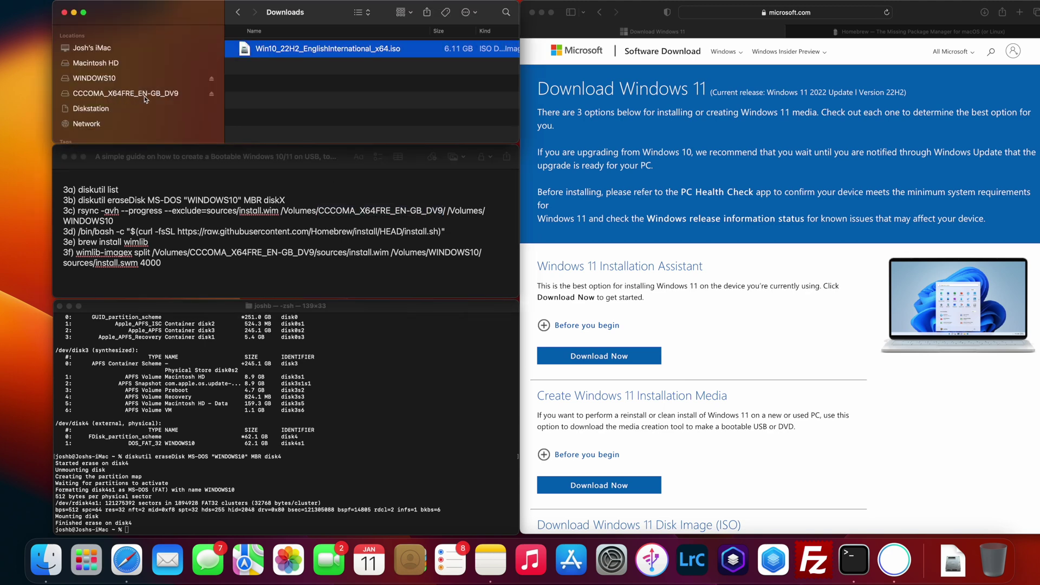
Check the source volume name against Finder, keeping CCCOMA_X64FRE_EN-GB_DV9 in the rsync line.
{"action": "left_click", "coordinate": [336, 197]}
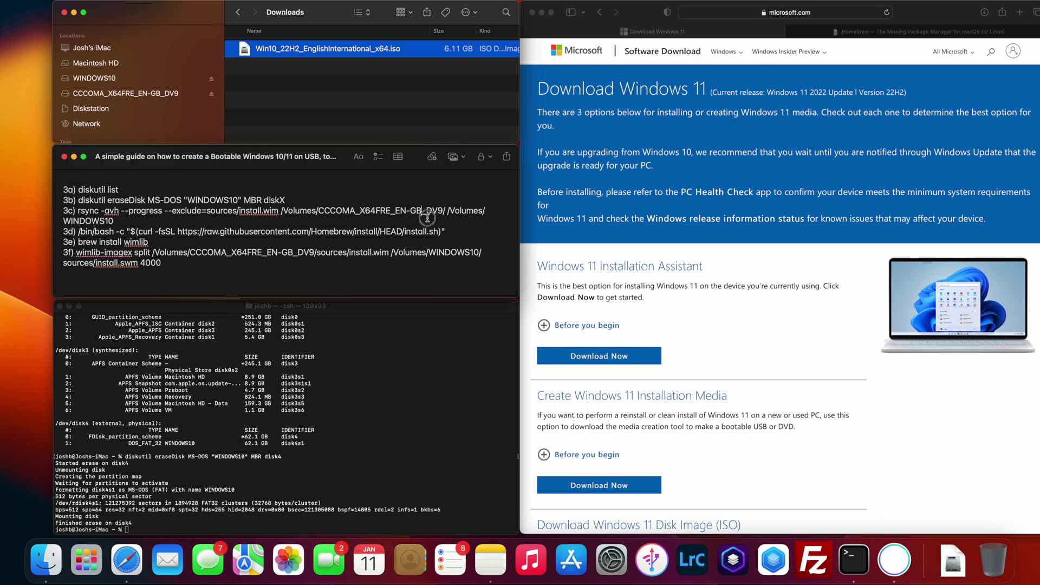
{"action": "key", "text": "BackSpace"}
{"action": "key", "text": "BackSpace"}
{"action": "key", "text": "BackSpace"}
{"action": "key", "text": "BackSpace"}
{"action": "key", "text": "BackSpace"}
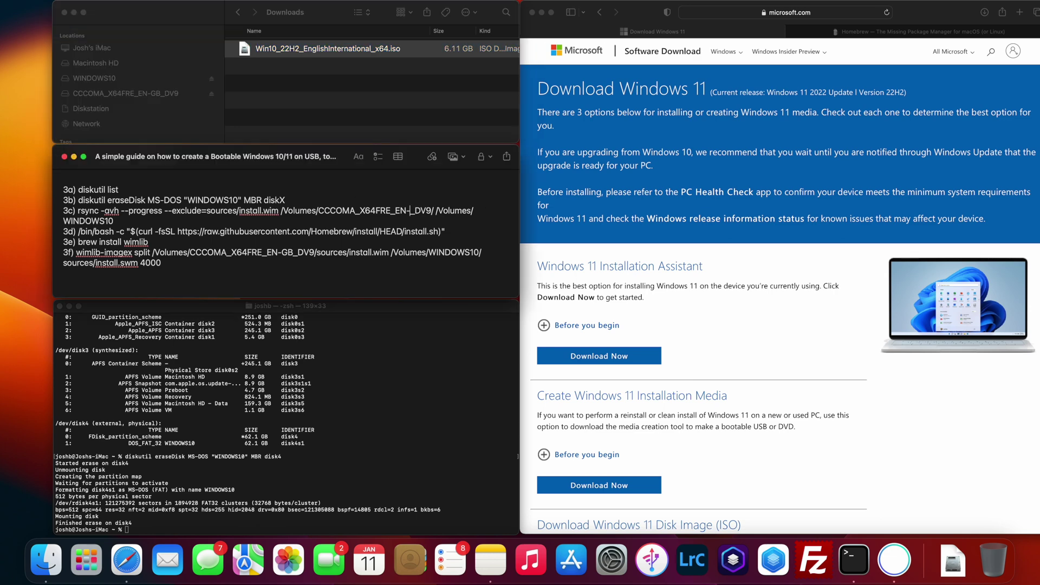
{"action": "type", "text": "FR-FR"}
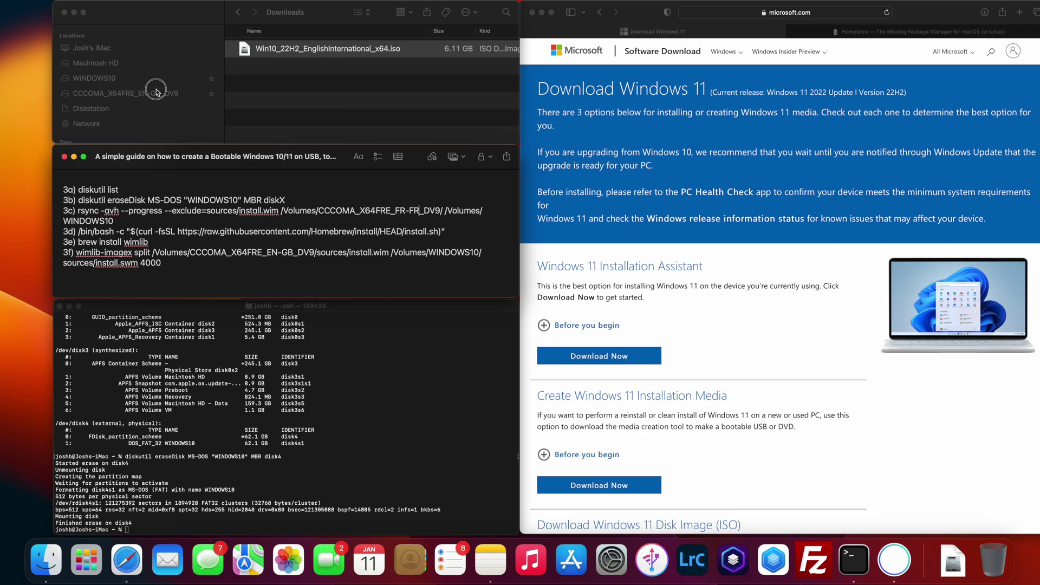
{"action": "left_click", "coordinate": [136, 96]}
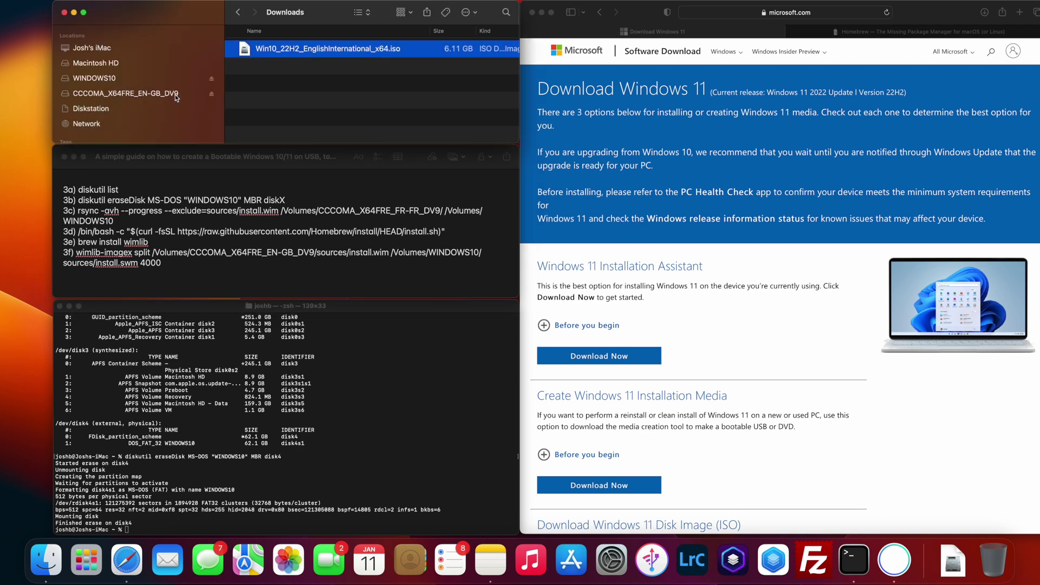
{"action": "left_click_drag", "start_coordinate": [318, 211], "coordinate": [441, 211]}
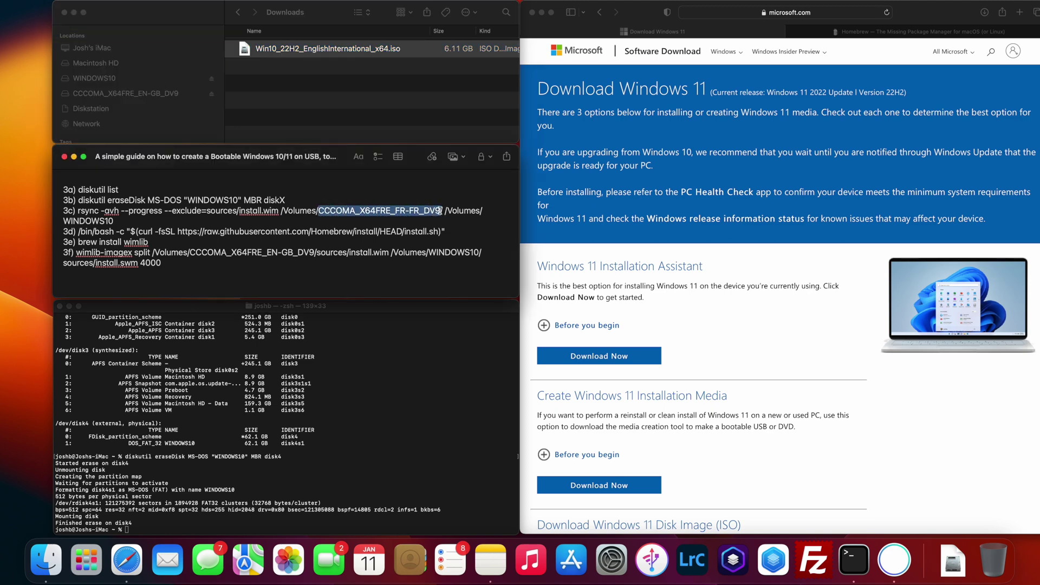
{"action": "left_click", "coordinate": [418, 213]}
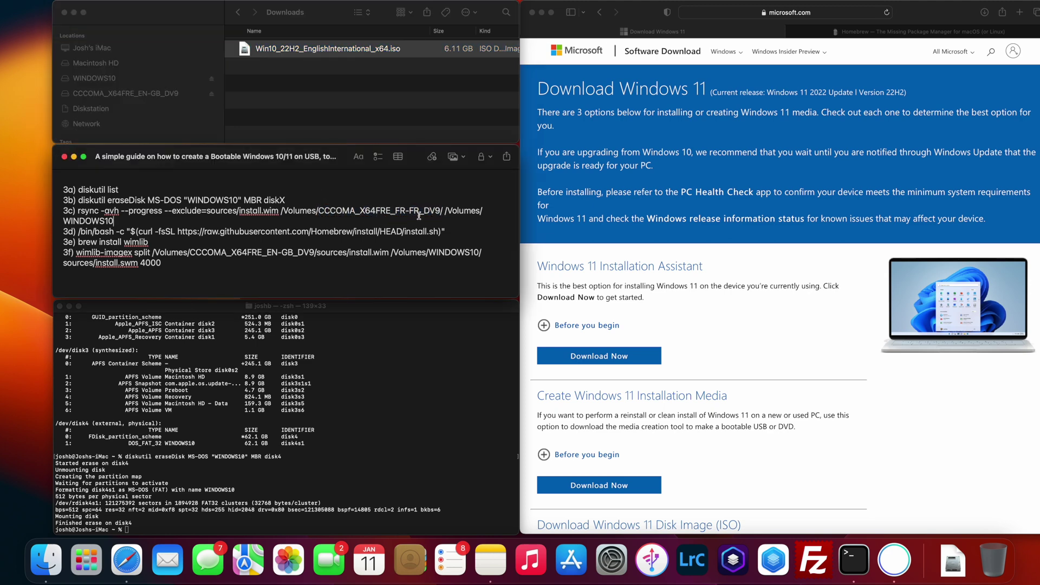
{"action": "key", "text": "BackSpace"}
{"action": "key", "text": "BackSpace"}
{"action": "key", "text": "BackSpace"}
{"action": "key", "text": "BackSpace"}
{"action": "key", "text": "BackSpace"}
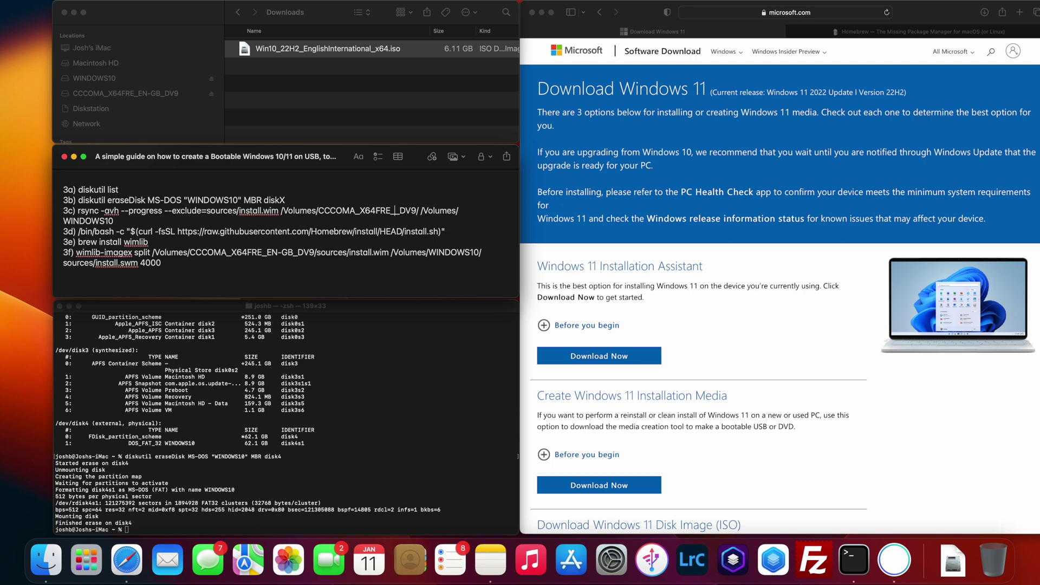
{"action": "type", "text": "EN-GB_"}
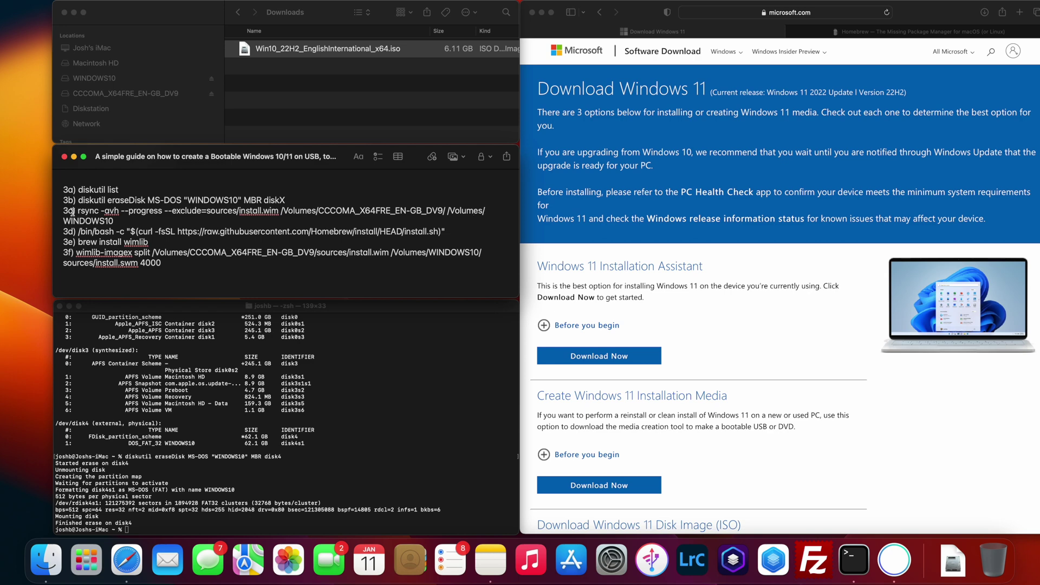
Check the WINDOWS10 destination name in the rsync line.
{"action": "left_click_drag", "start_coordinate": [66, 220], "coordinate": [116, 221]}
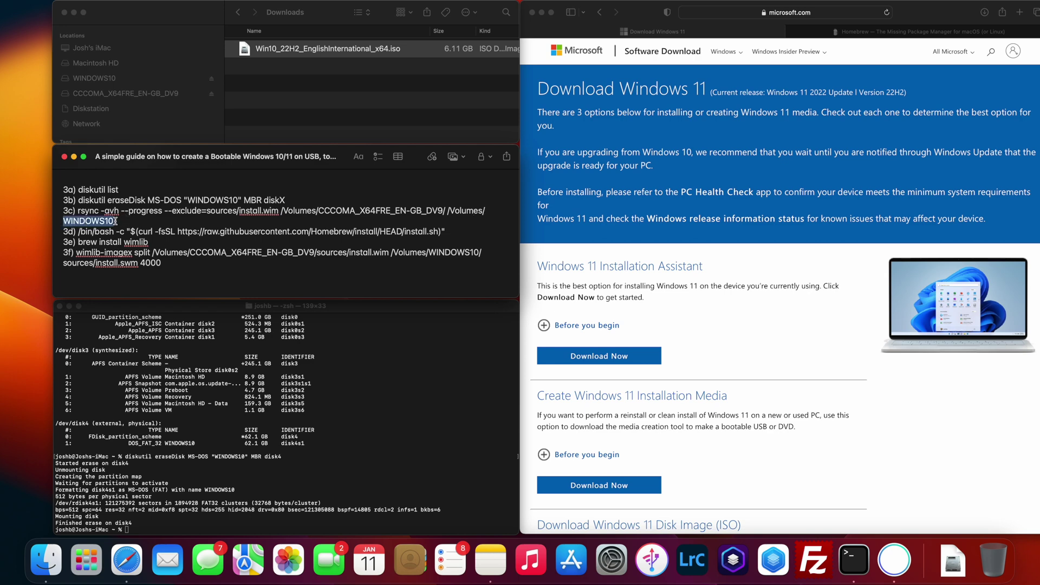
{"action": "left_click", "coordinate": [113, 221]}
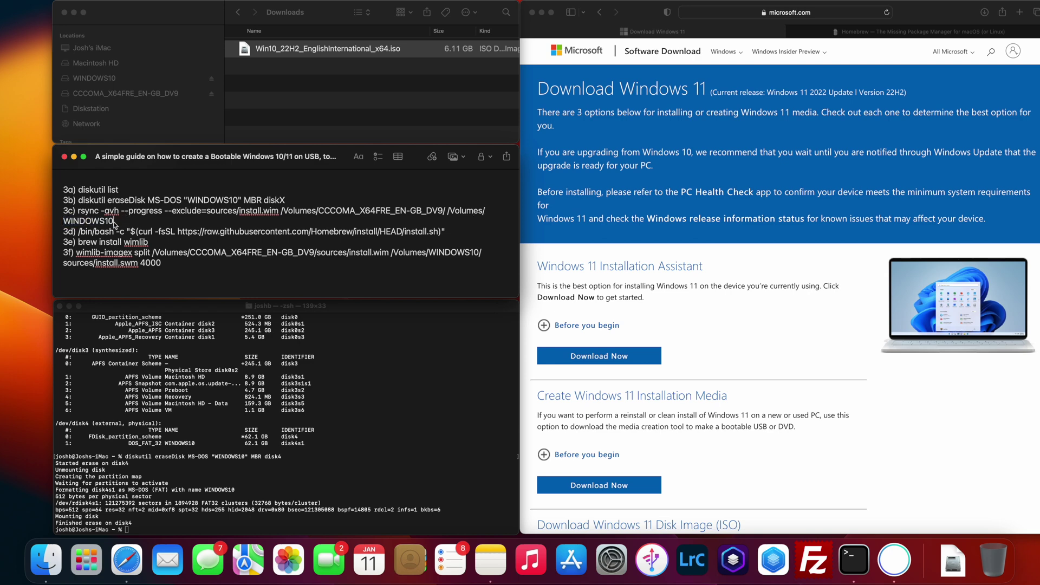
{"action": "key", "text": "BackSpace"}
{"action": "left_click_drag", "start_coordinate": [115, 221], "coordinate": [79, 212]}
{"action": "key", "text": "super+c"}
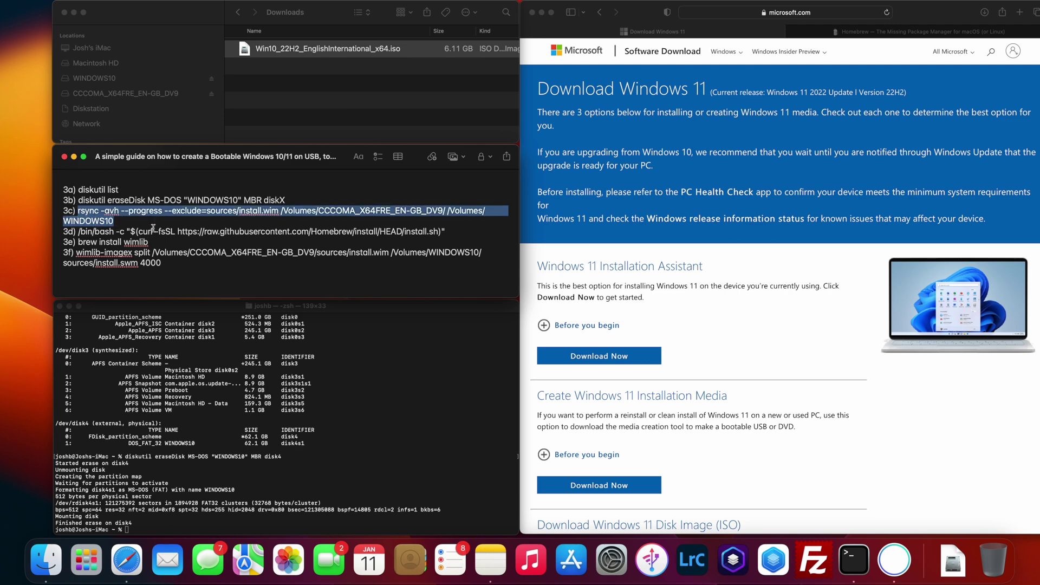
Paste and run the rsync command, copying 959.35M of ISO files to WINDOWS10 without install.wim.
{"action": "left_click", "coordinate": [161, 531]}
{"action": "key", "text": "super+v"}
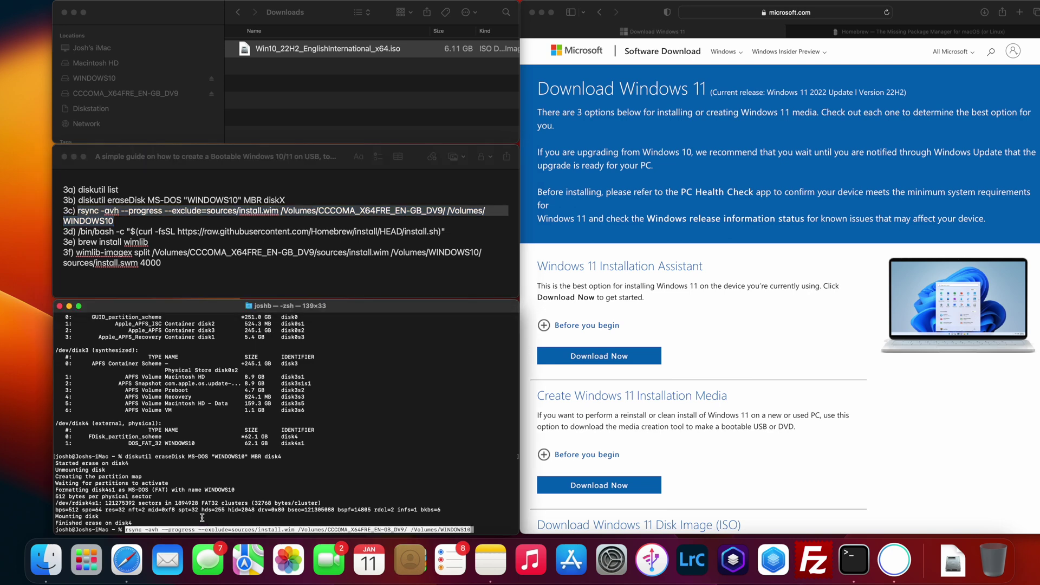
{"action": "key", "text": "Return"}
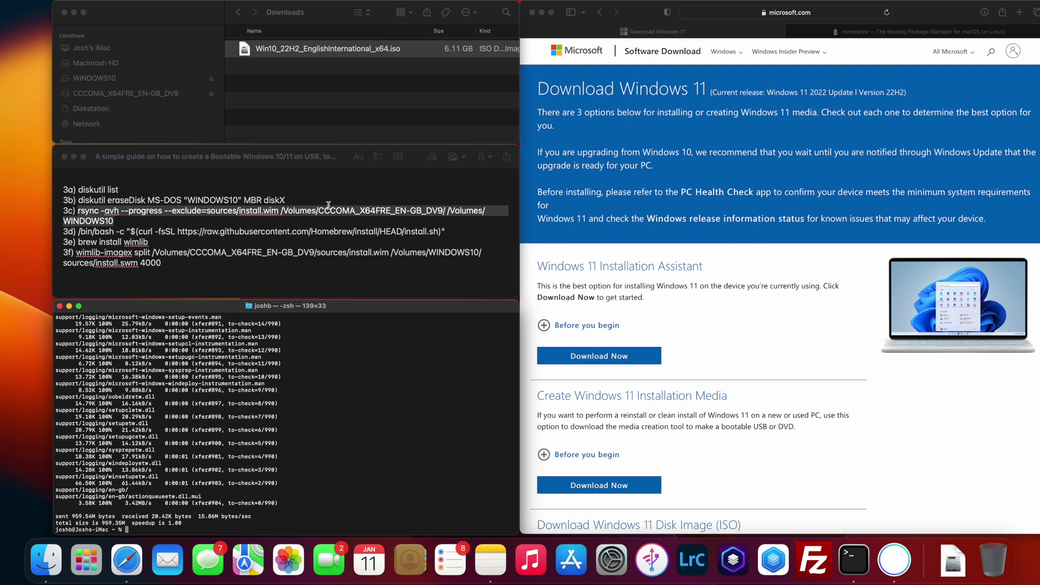
{"action": "left_click", "coordinate": [906, 33]}
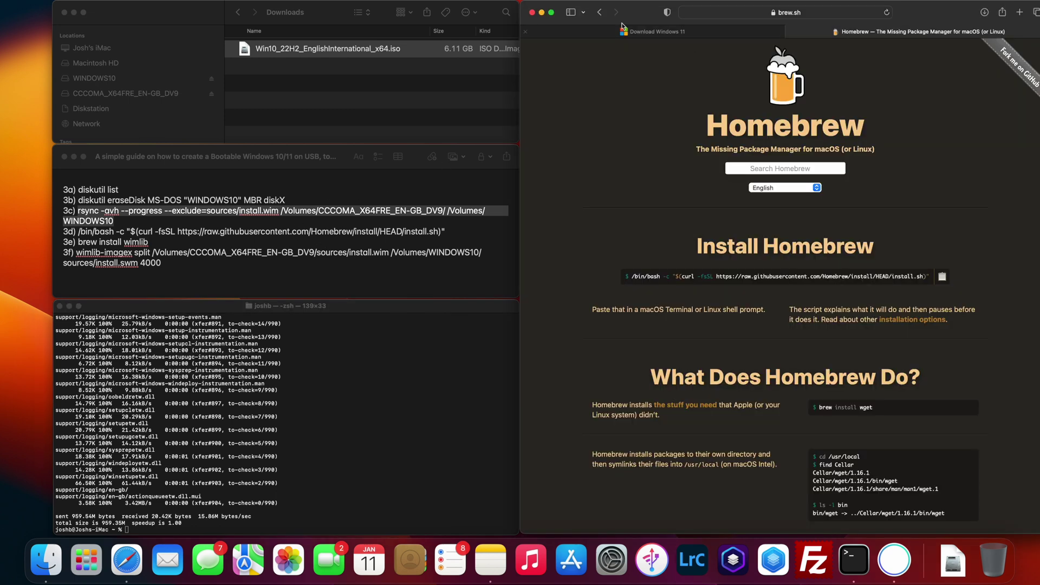
Open brew.sh from the search results and copy its Install Homebrew command.
{"action": "left_click", "coordinate": [599, 12]}
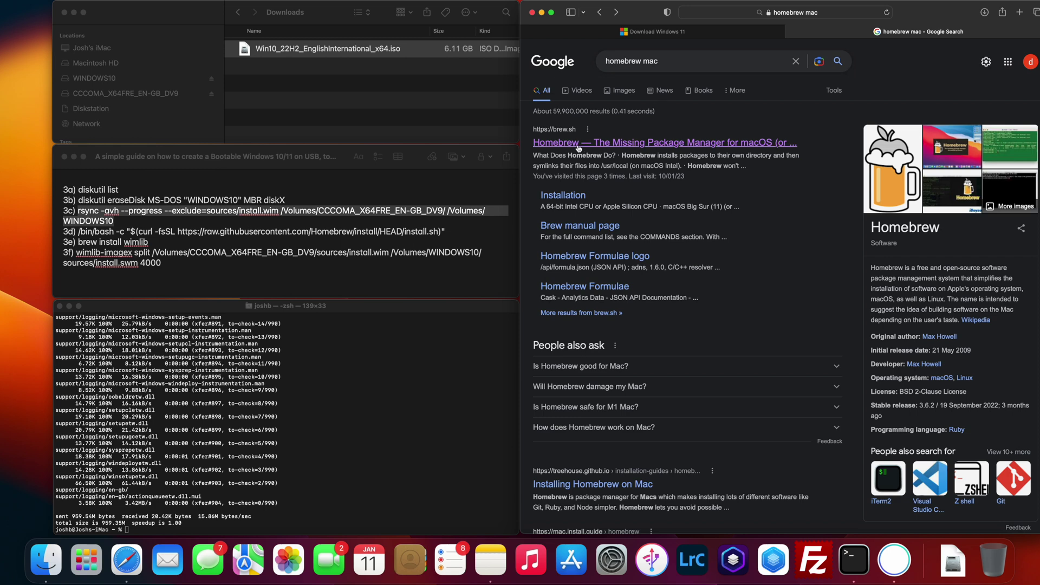
{"action": "left_click", "coordinate": [576, 146]}
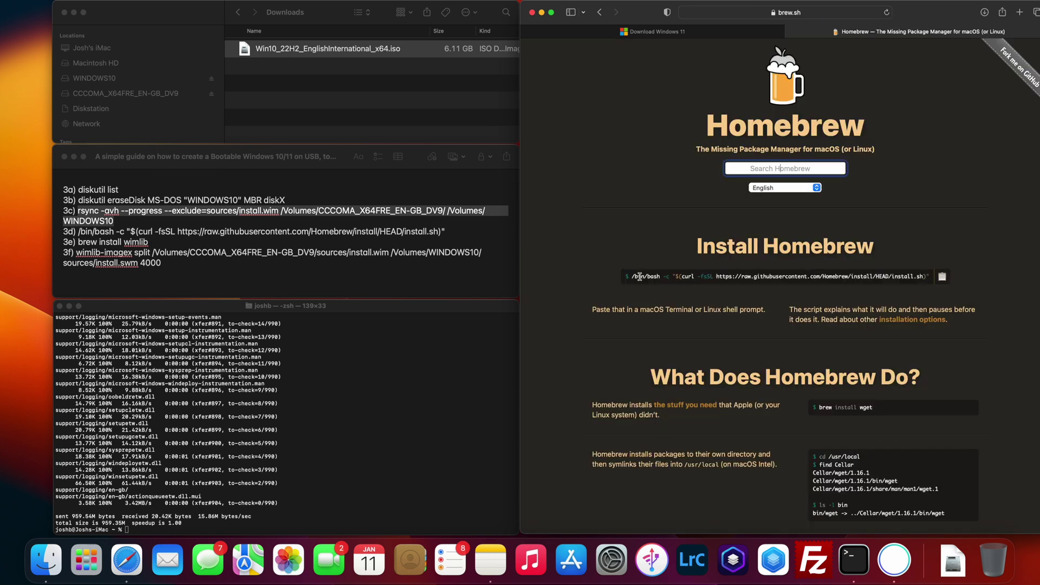
{"action": "left_click_drag", "start_coordinate": [628, 277], "coordinate": [874, 278]}
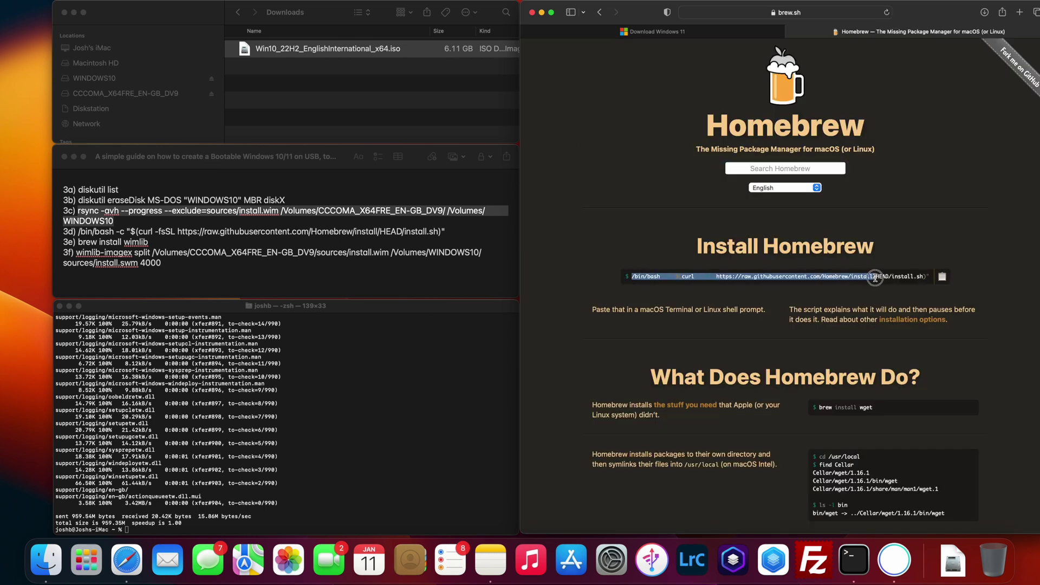
{"action": "left_click", "coordinate": [119, 217]}
{"action": "left_click_drag", "start_coordinate": [447, 236], "coordinate": [73, 233]}
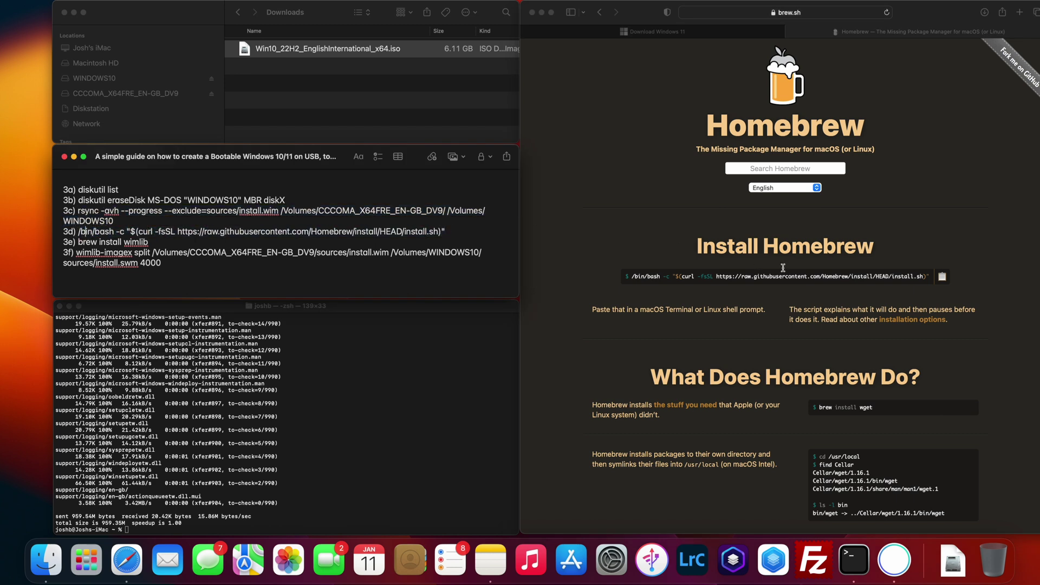
{"action": "left_click", "coordinate": [886, 253]}
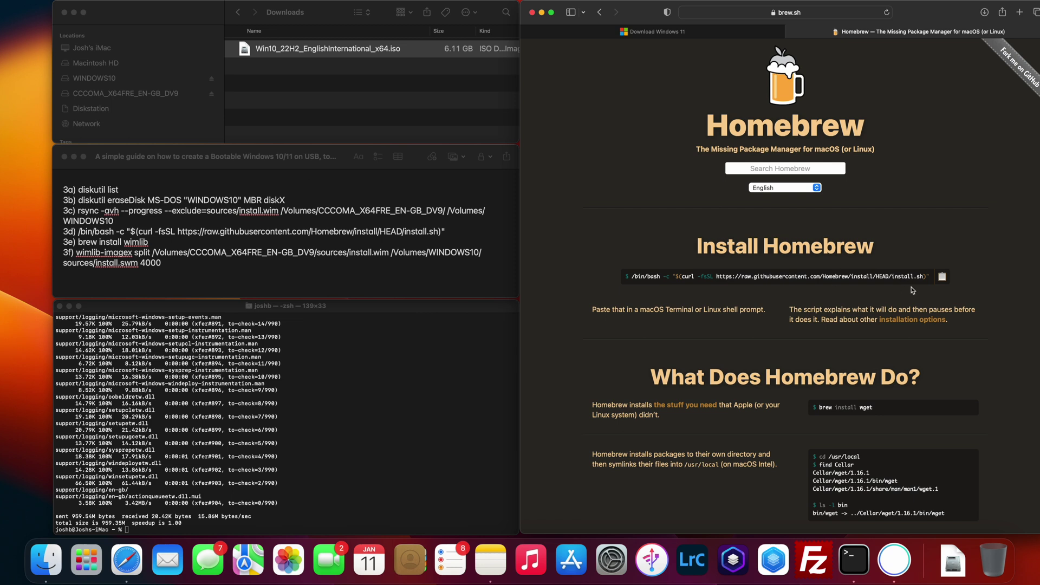
{"action": "left_click", "coordinate": [943, 277]}
{"action": "left_click", "coordinate": [188, 524]}
Run the /bin/bash curl Homebrew install script, entering the account password and confirming to continue.
{"action": "key", "text": "cmd+v"}
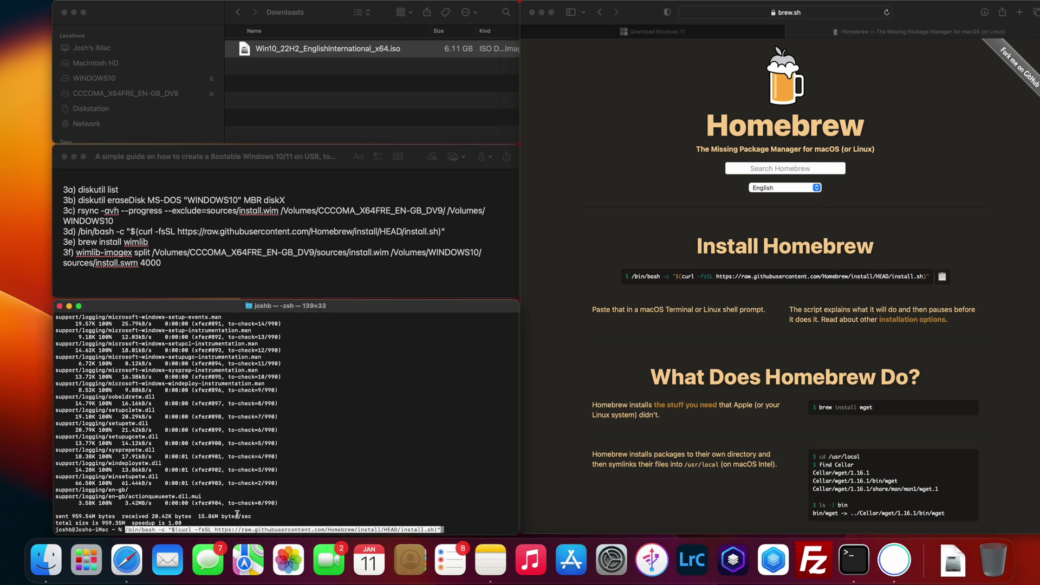
{"action": "key", "text": "Return"}
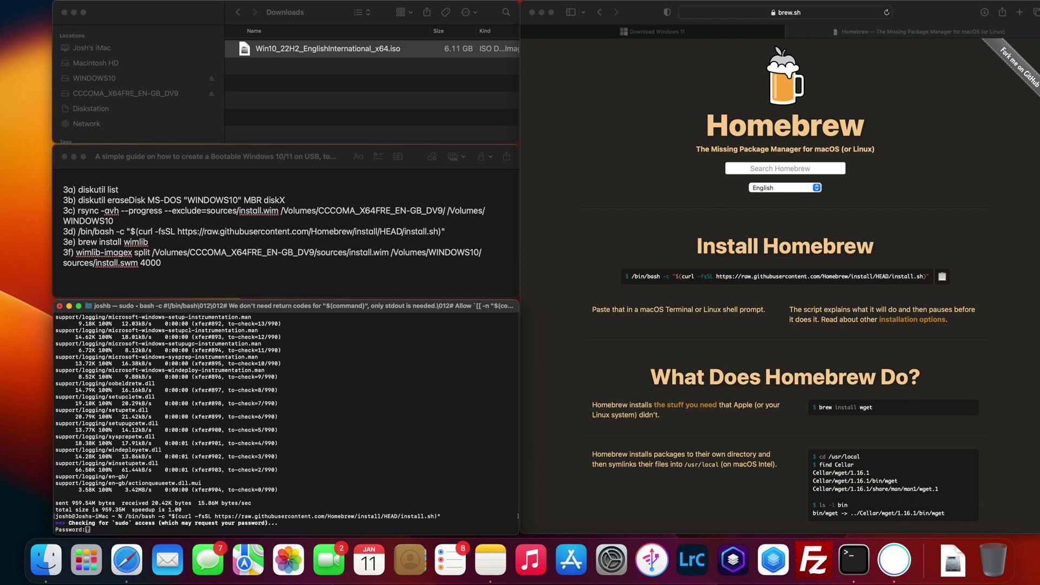
{"action": "key", "text": "Return"}
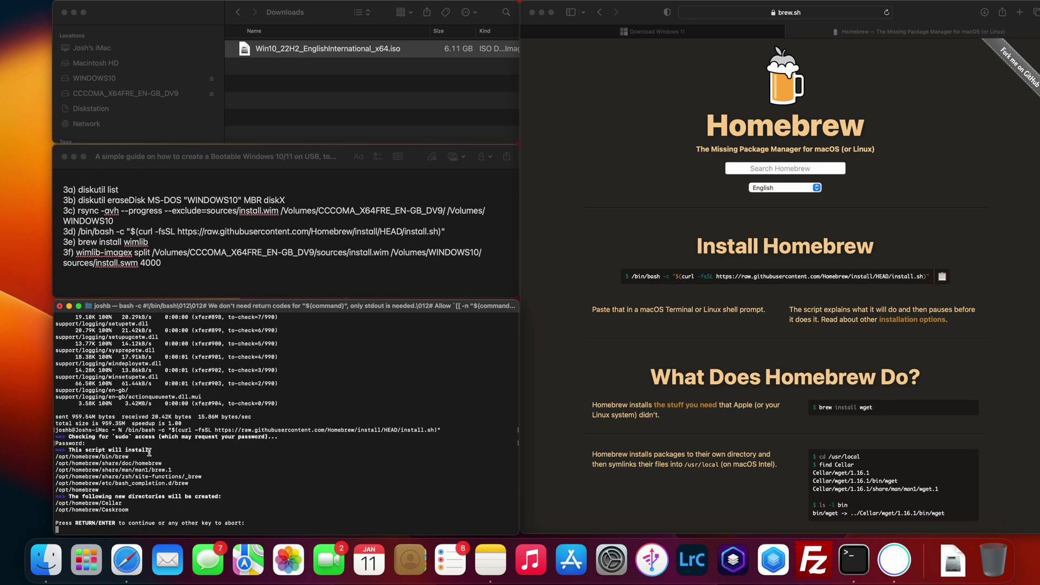
{"action": "key", "text": "Return"}
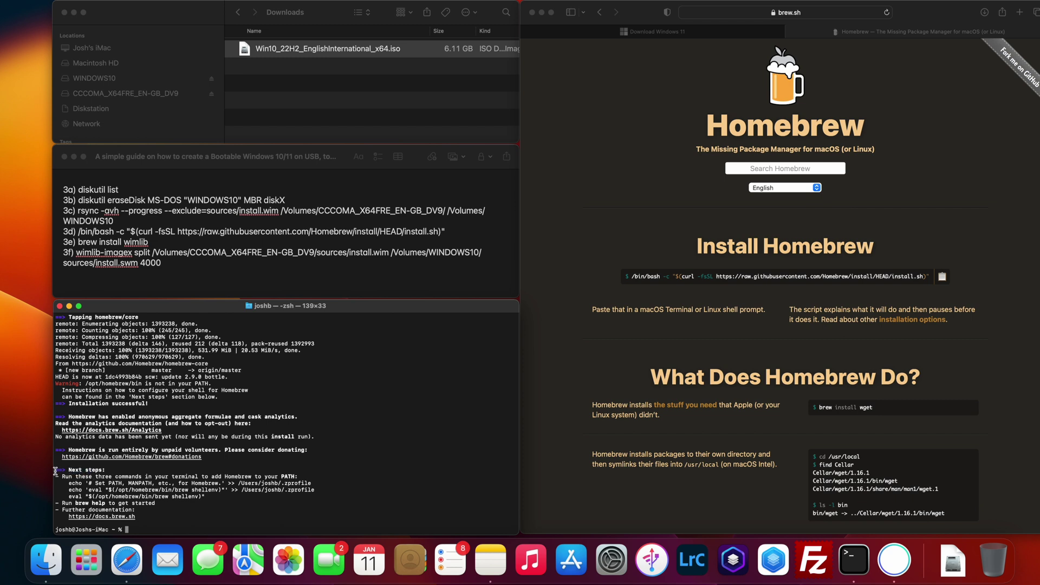
{"action": "left_click_drag", "start_coordinate": [55, 470], "coordinate": [286, 503]}
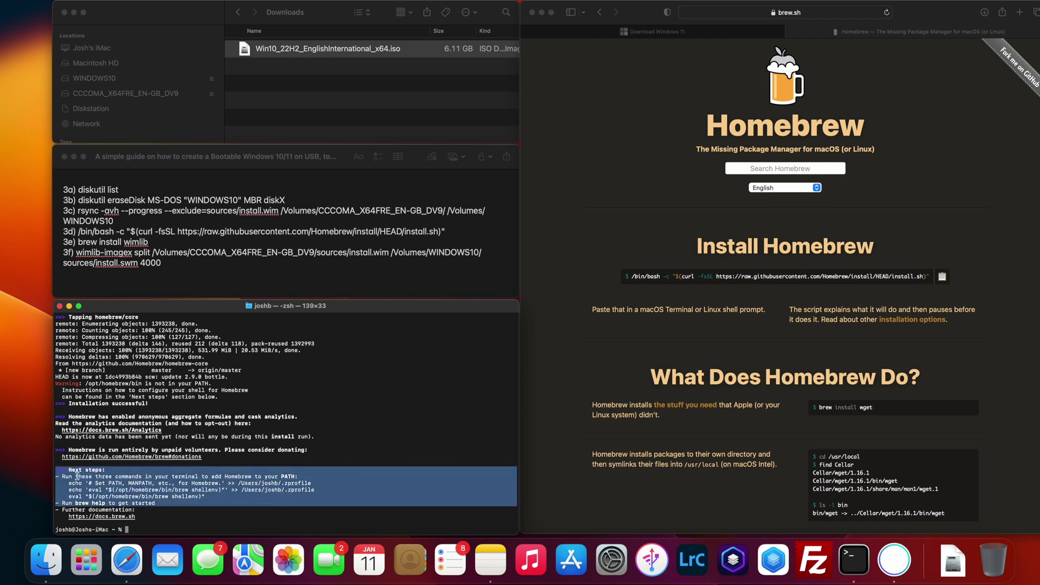
{"action": "left_click", "coordinate": [103, 470]}
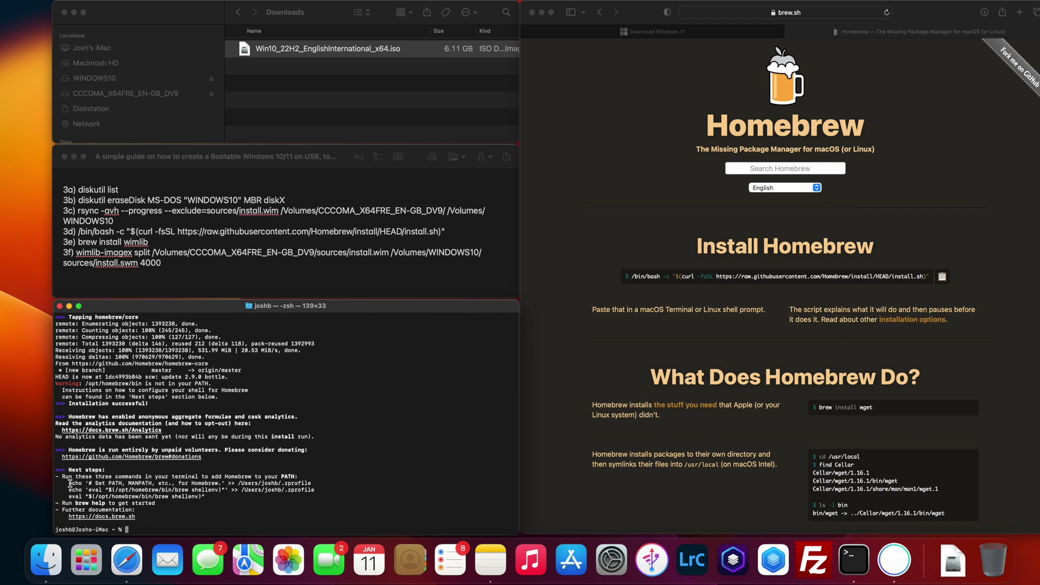
Run the two echo commands appending Homebrew's PATH setup lines to ~/.zprofile.
{"action": "left_click_drag", "start_coordinate": [69, 483], "coordinate": [308, 480]}
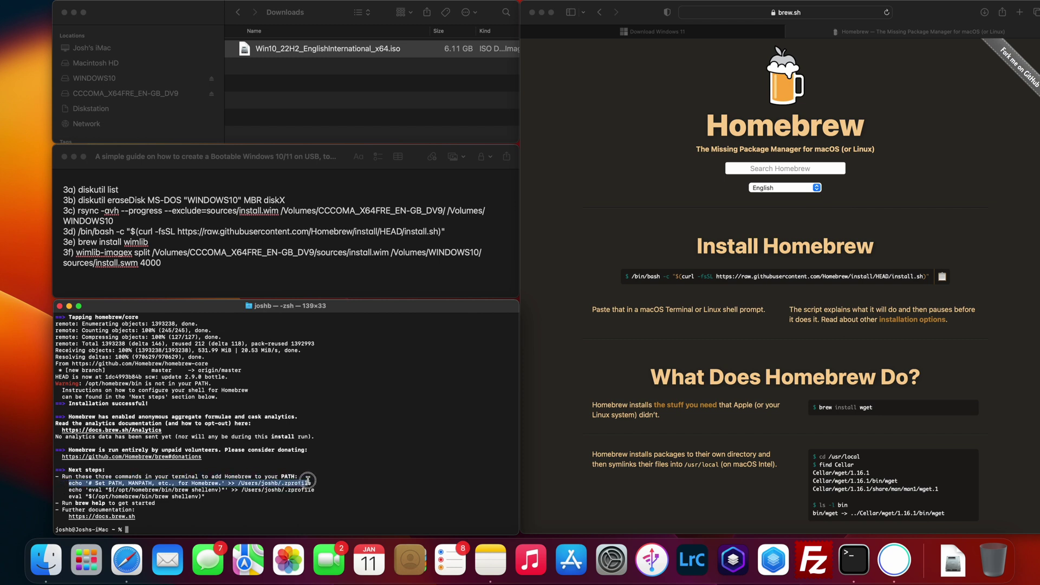
{"action": "left_click", "coordinate": [153, 523]}
{"action": "key", "text": "super+v"}
{"action": "key", "text": "Return"}
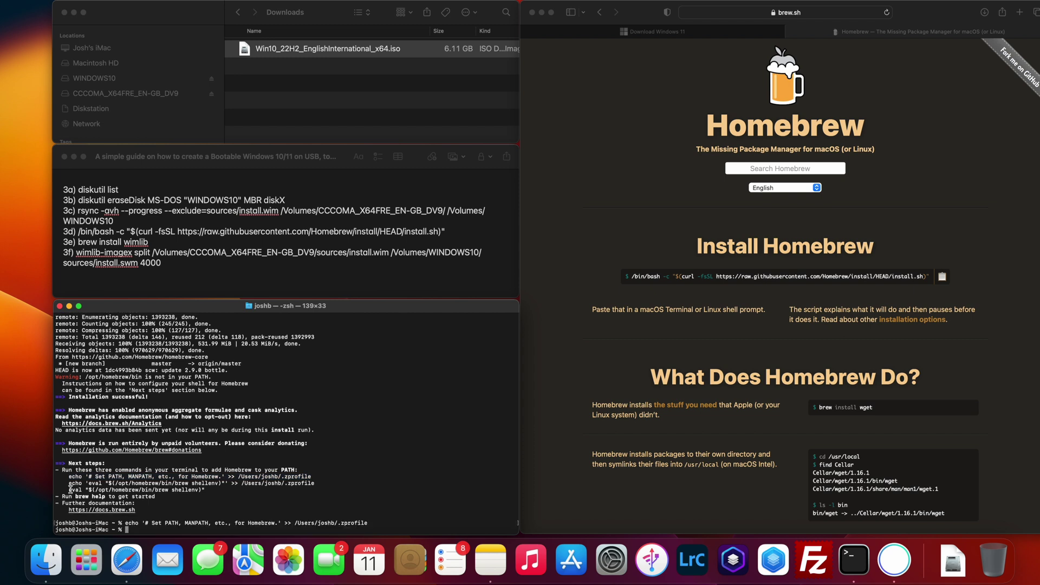
{"action": "left_click_drag", "start_coordinate": [70, 483], "coordinate": [373, 483]}
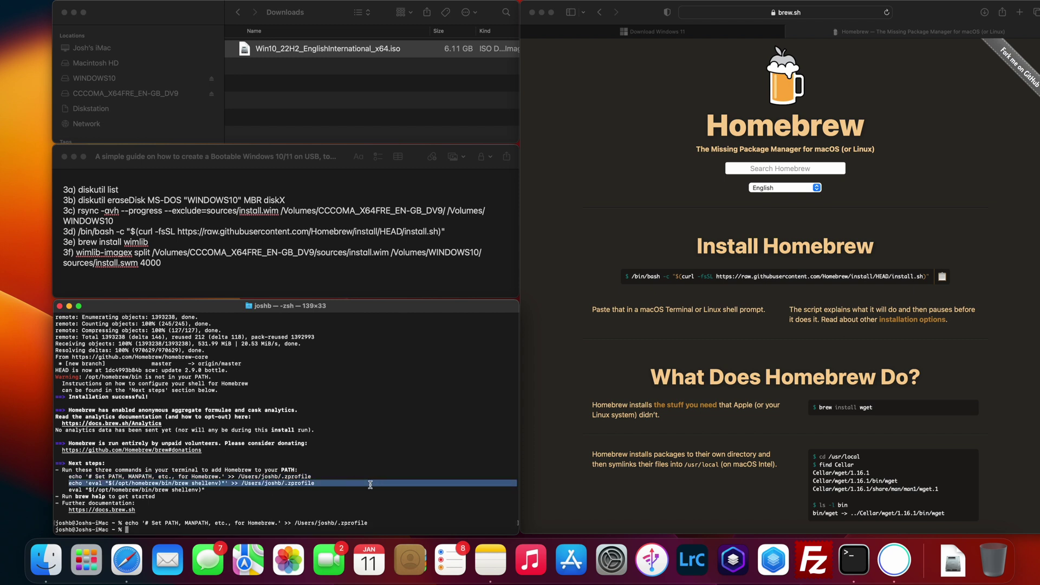
{"action": "left_click", "coordinate": [160, 529]}
{"action": "key", "text": "super+v"}
{"action": "key", "text": "Return"}
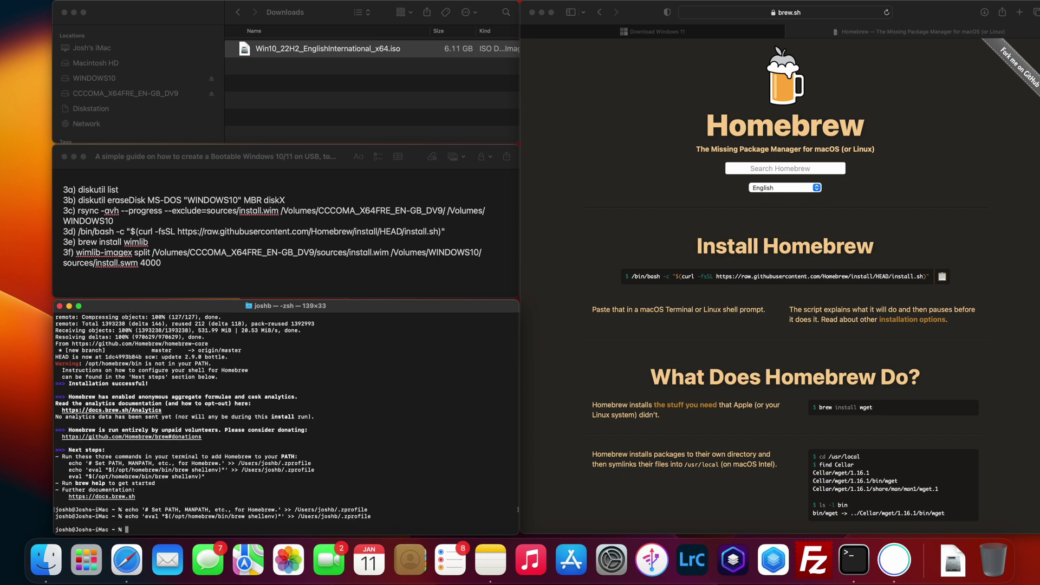
Run eval "$(/opt/homebrew/bin/brew shellenv)" to load Homebrew in the current session.
{"action": "left_click_drag", "start_coordinate": [70, 477], "coordinate": [206, 477]}
{"action": "left_click", "coordinate": [145, 528]}
{"action": "key", "text": "super+v"}
{"action": "key", "text": "Return"}
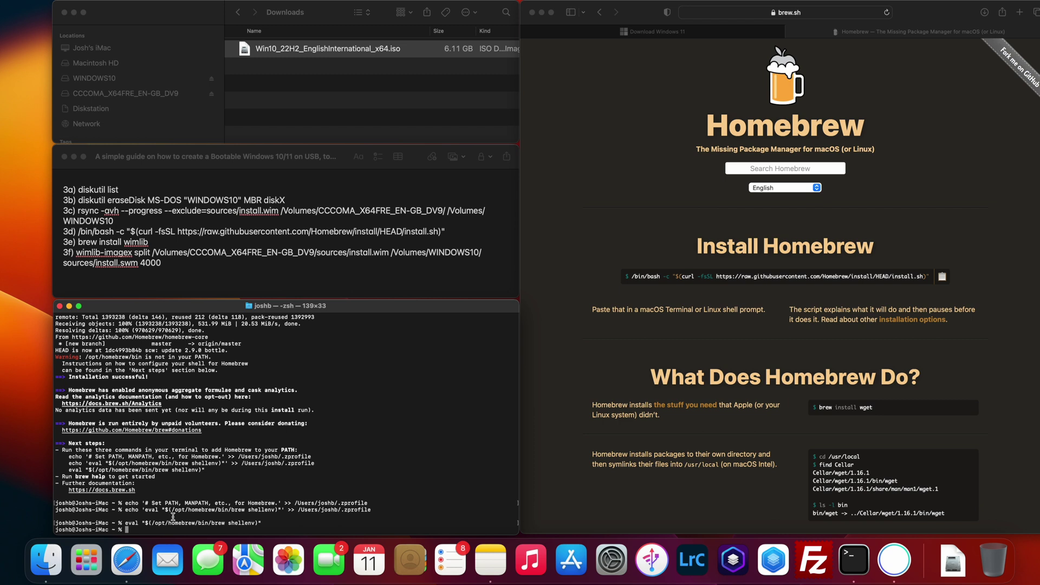
{"action": "left_click", "coordinate": [149, 243]}
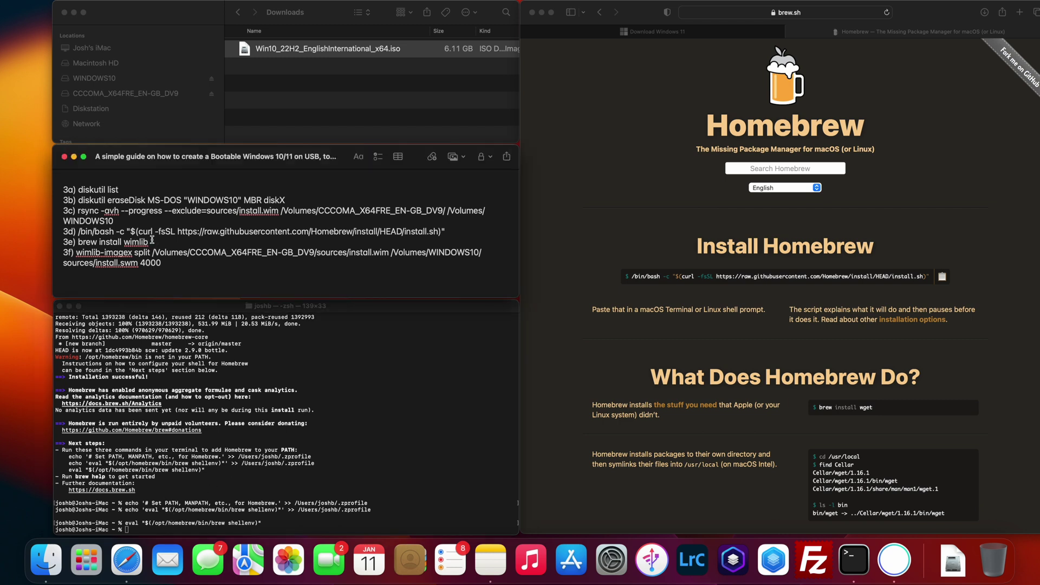
Run 'brew install wimlib' from the guide notes to install wimlib 1.13.6.
{"action": "left_click_drag", "start_coordinate": [152, 242], "coordinate": [77, 242]}
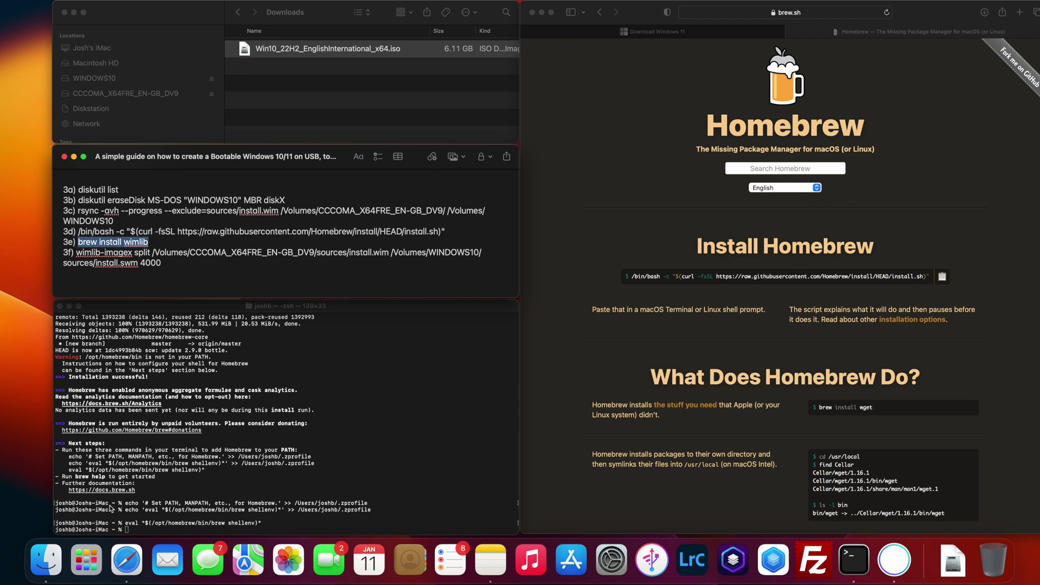
{"action": "left_click", "coordinate": [135, 528]}
{"action": "key", "text": "super+v"}
{"action": "key", "text": "Return"}
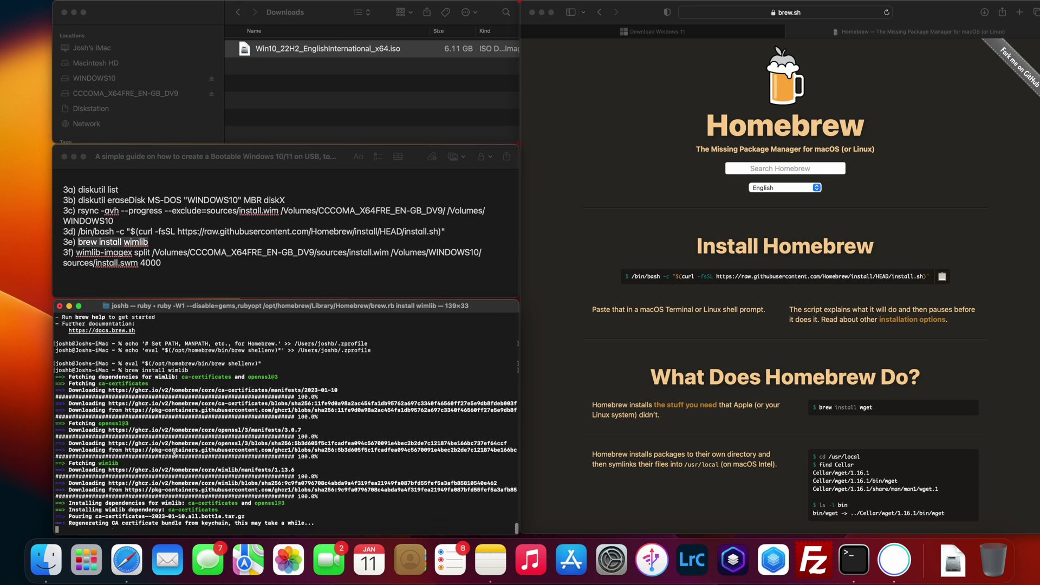
Review the guide's 3f split command, checking its 4000 size and source volume name.
{"action": "left_click", "coordinate": [168, 271]}
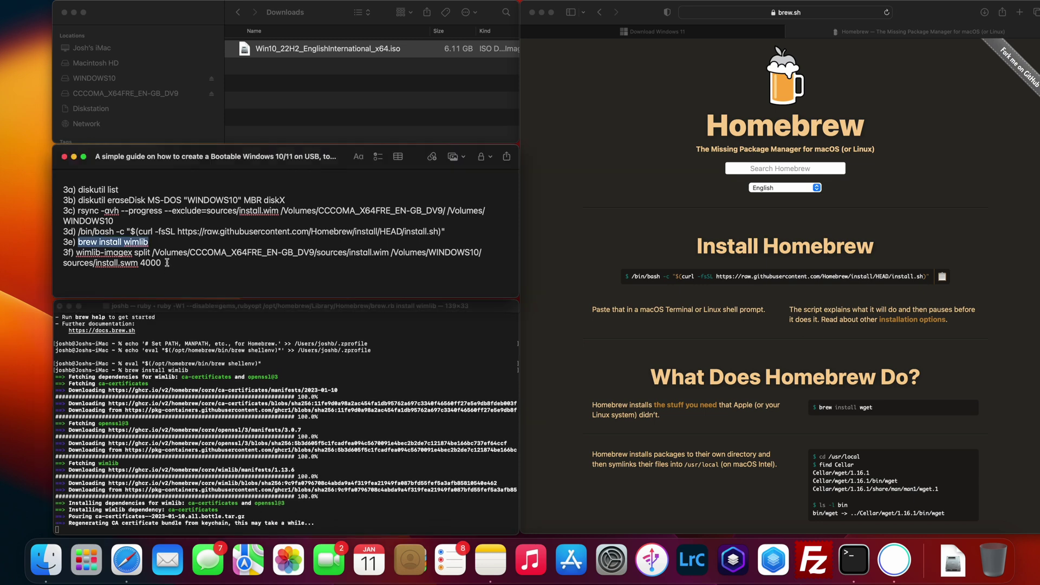
{"action": "double_click", "coordinate": [154, 263]}
{"action": "left_click", "coordinate": [76, 252], "text": "shift"}
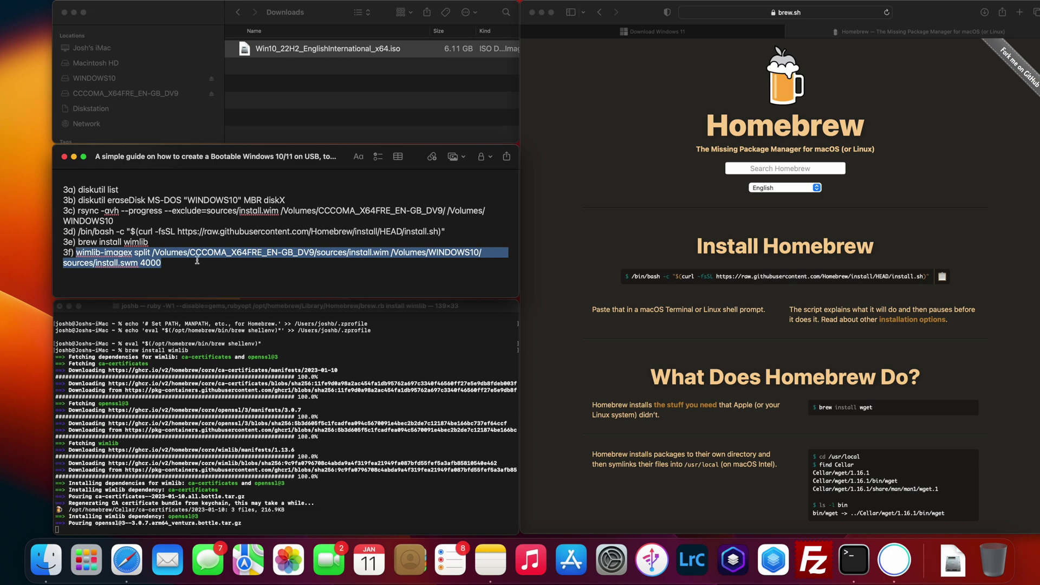
{"action": "left_click", "coordinate": [160, 265]}
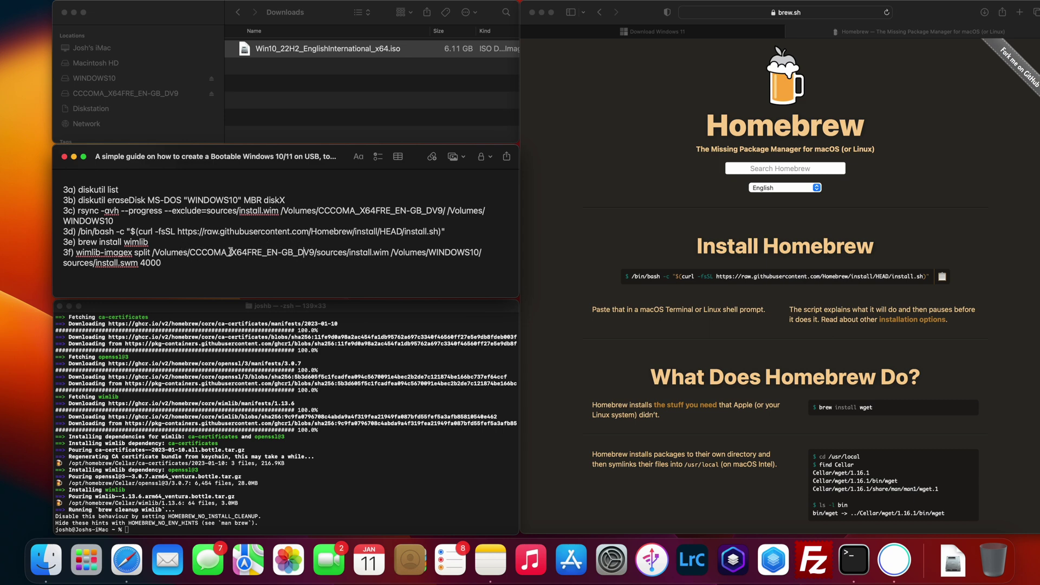
{"action": "left_click_drag", "start_coordinate": [190, 252], "coordinate": [313, 252]}
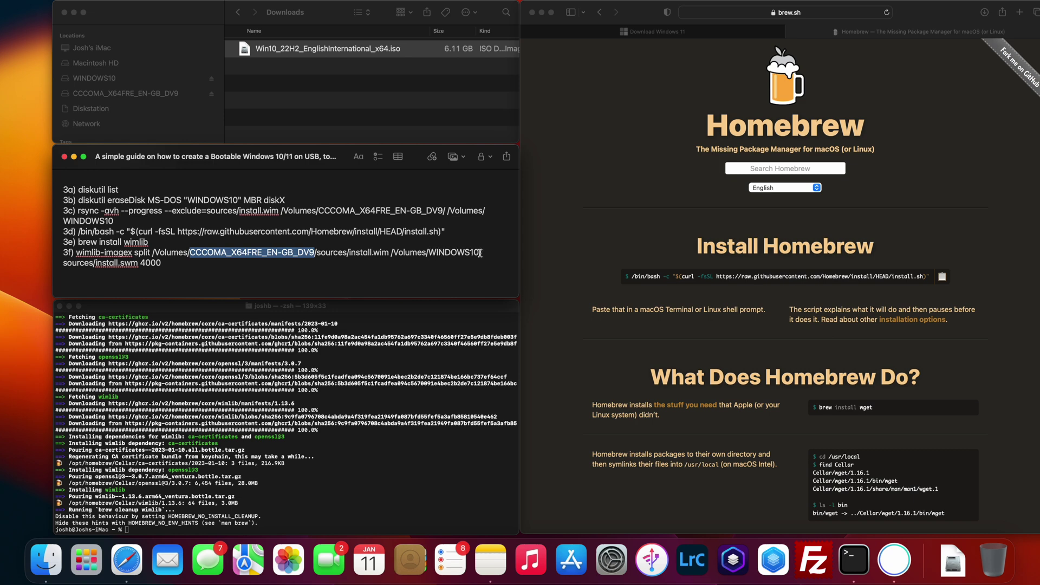
Run the 3f wimlib-imagex split command to write 4000 MB install.swm parts to WINDOWS10.
{"action": "left_click", "coordinate": [223, 263]}
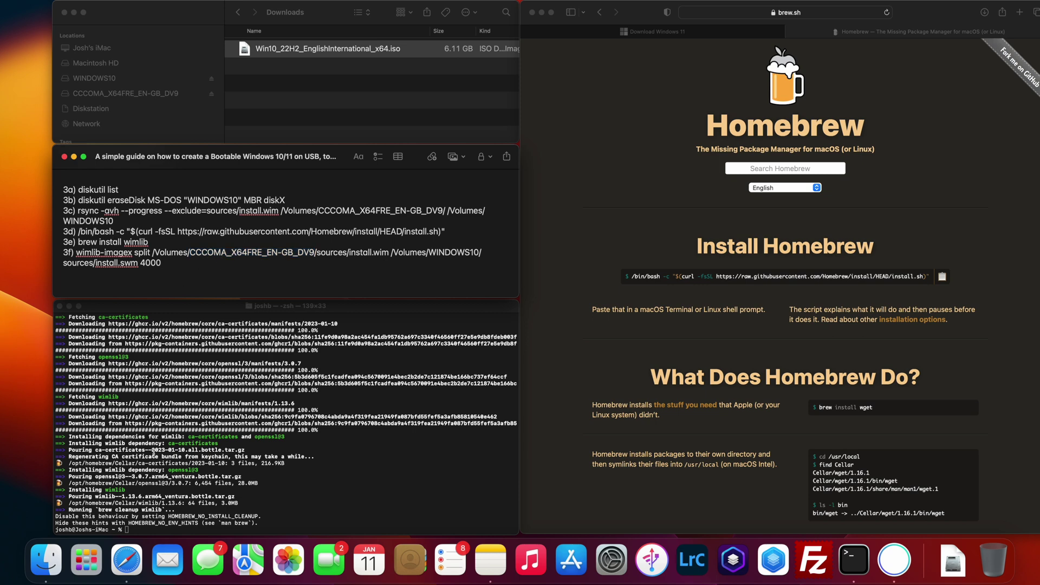
{"action": "left_click_drag", "start_coordinate": [163, 264], "coordinate": [78, 253]}
{"action": "key", "text": "super+c"}
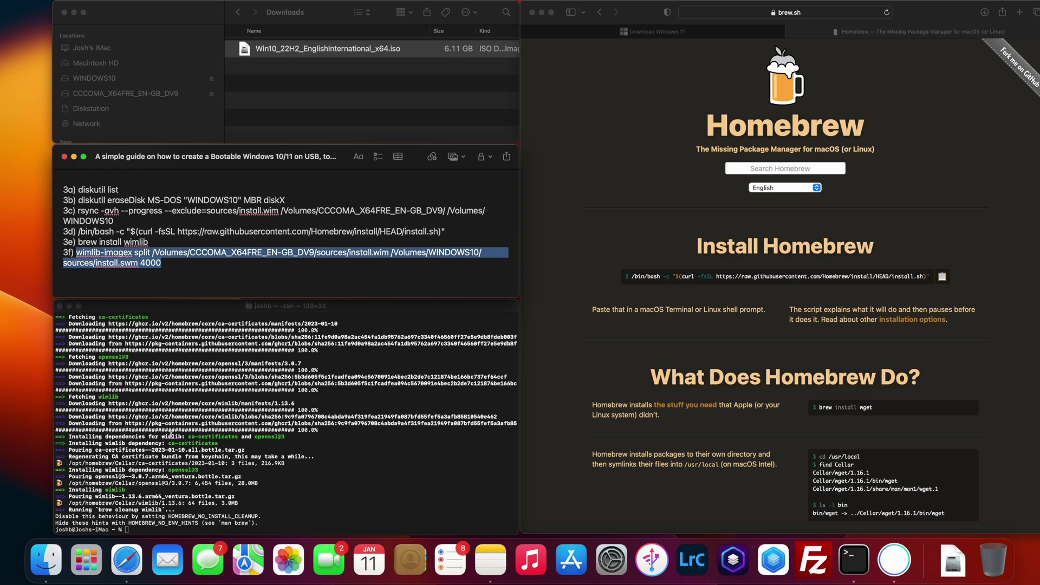
{"action": "left_click", "coordinate": [151, 530]}
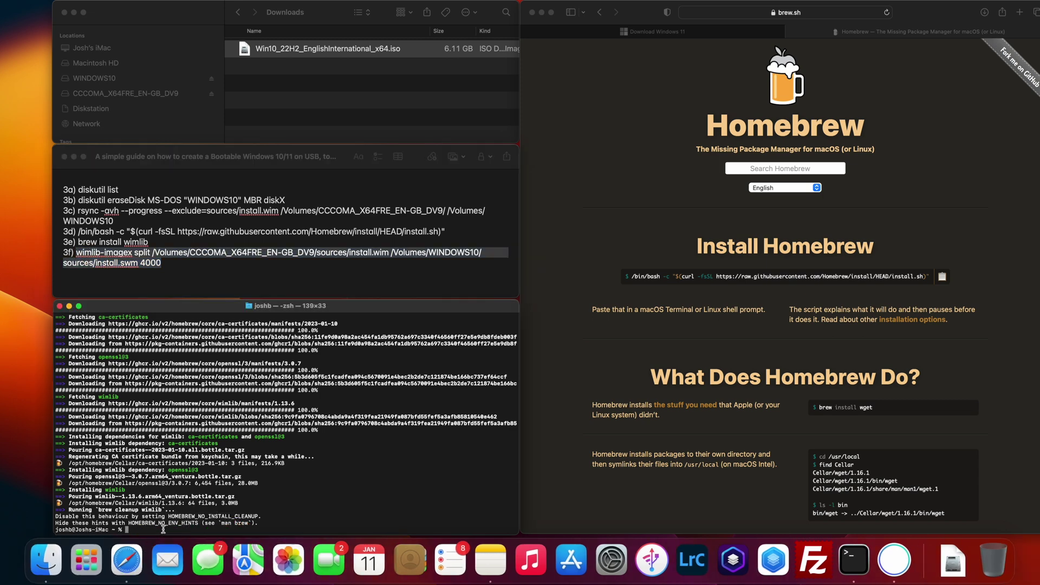
{"action": "key", "text": "super+v"}
{"action": "key", "text": "Return"}
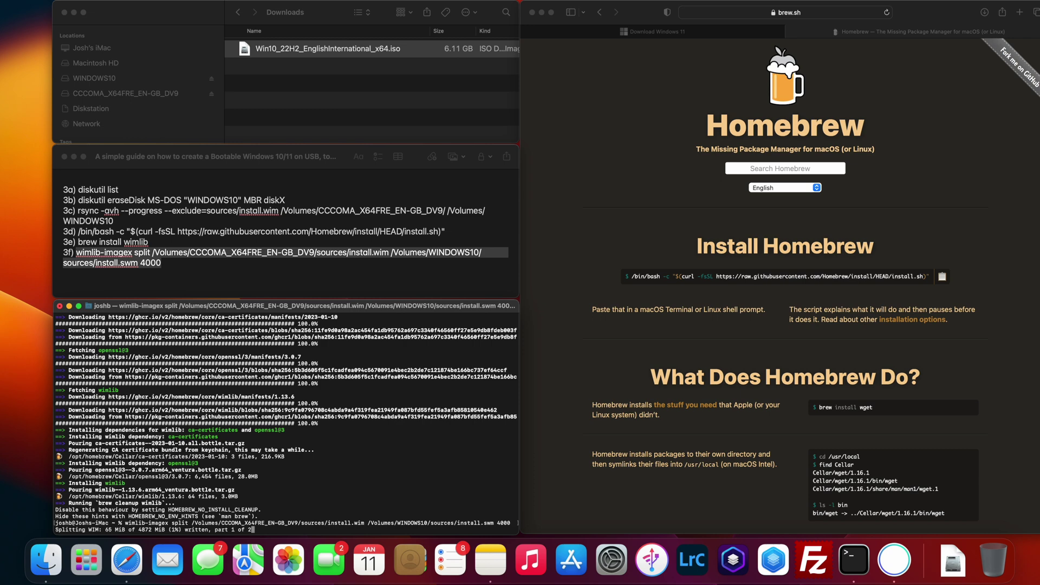